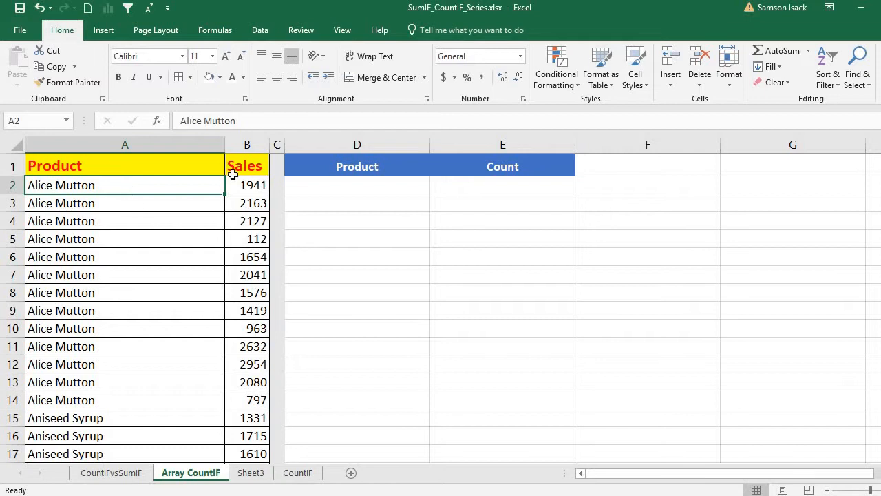
# Examine the Product and Sales columns from the Alice Mutton records down to the last data row, row 278
pyautogui.moveTo(236, 187); pyautogui.dragTo(256, 399)
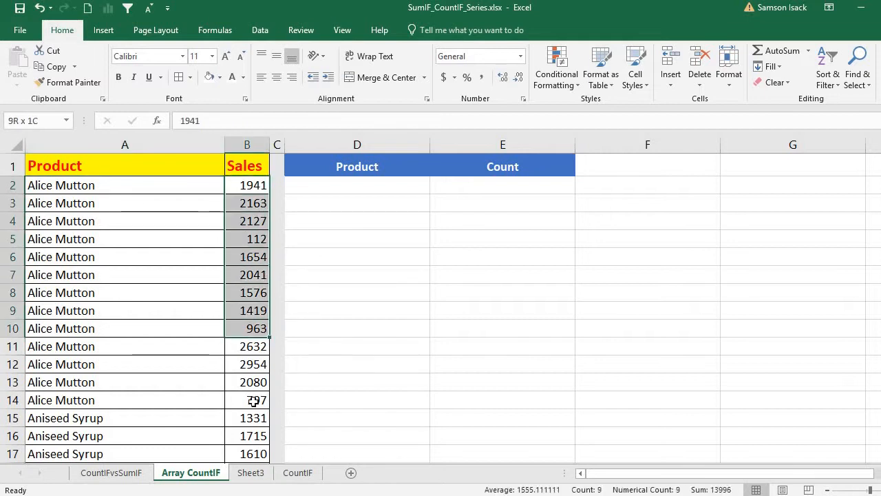
pyautogui.click(142, 186)
pyautogui.moveTo(141, 280); pyautogui.dragTo(137, 395)
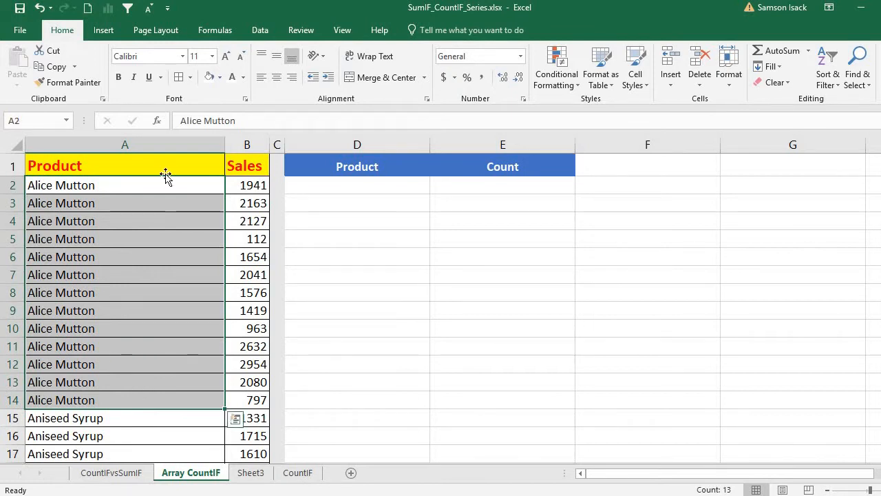
pyautogui.moveTo(253, 185); pyautogui.dragTo(252, 397)
pyautogui.click(157, 367)
pyautogui.click(153, 166)
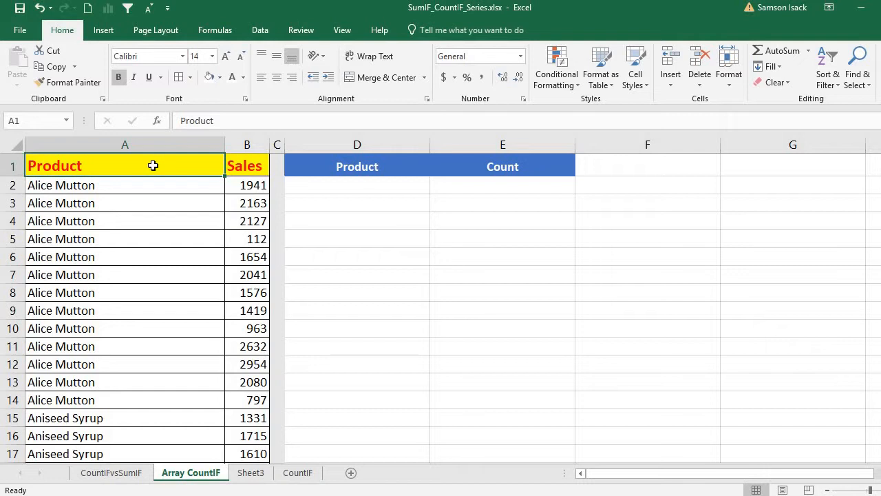
pyautogui.click(153, 144)
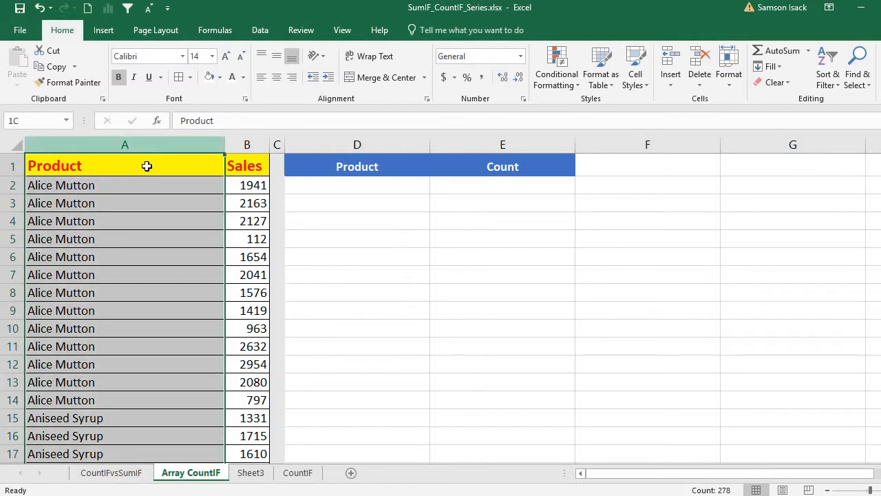
pyautogui.click(236, 166)
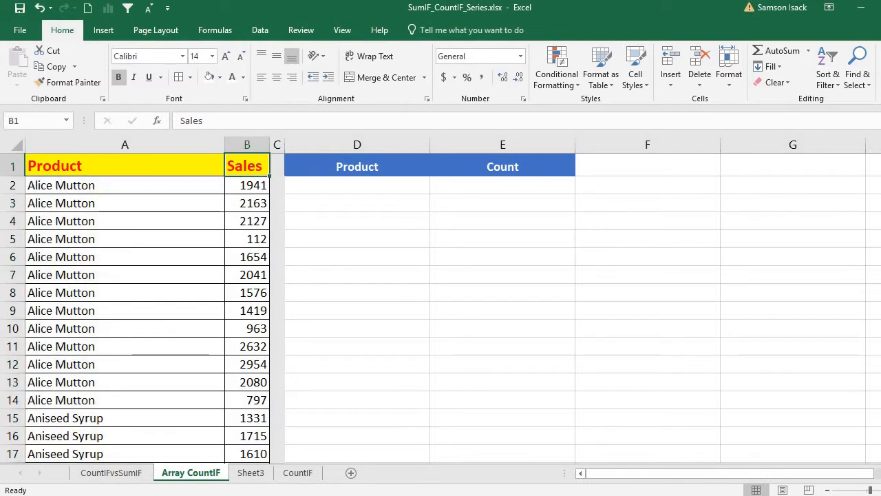
pyautogui.scroll(-20, 99, 449)
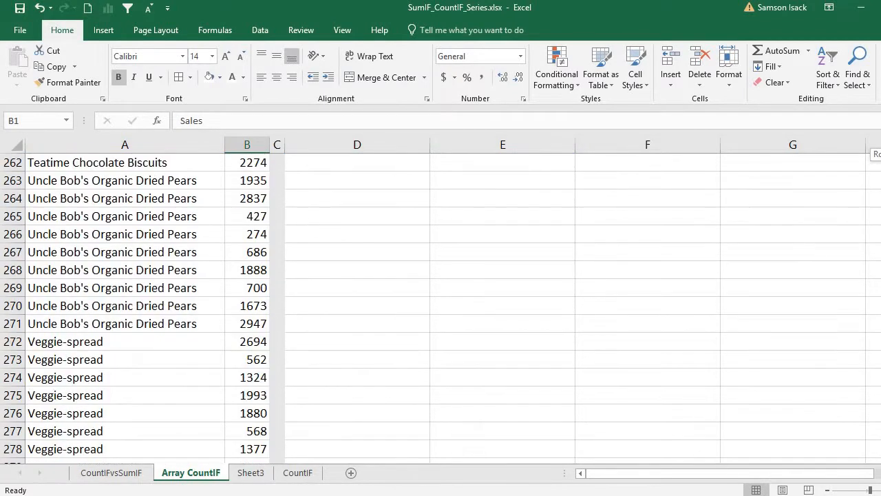
pyautogui.click(100, 448)
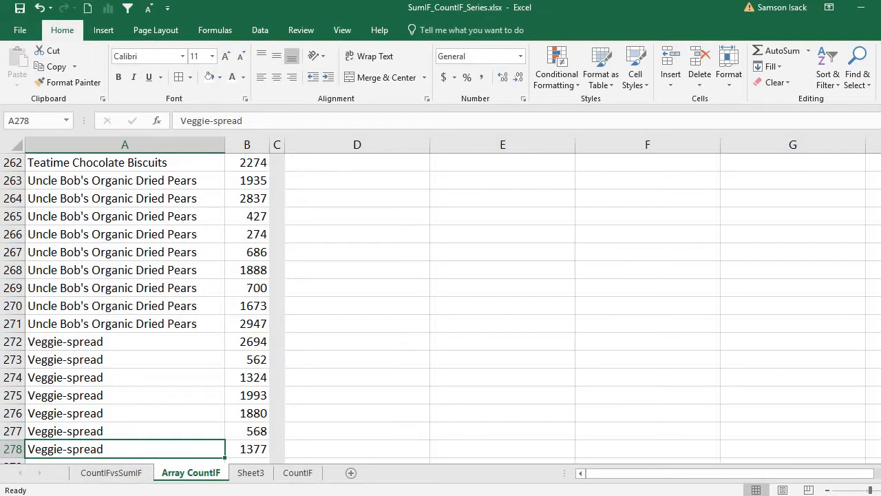
pyautogui.scroll(20, 299, 200)
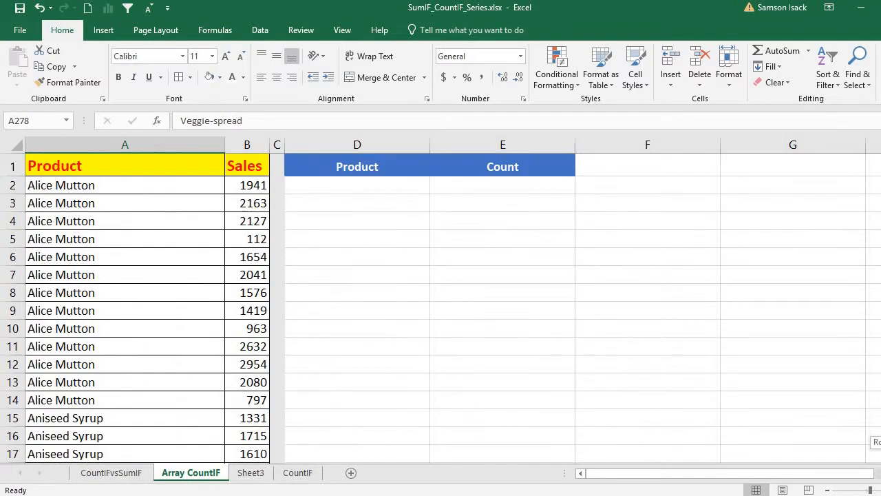
pyautogui.click(251, 179)
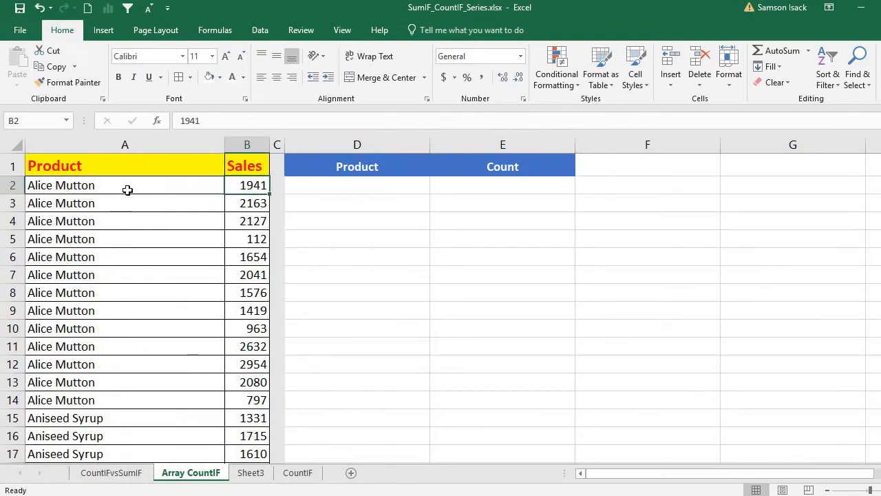
# Examine how the Alice Mutton product repeats in column A with a different sales figure on each row
pyautogui.click(127, 190)
pyautogui.moveTo(128, 191); pyautogui.dragTo(134, 395)
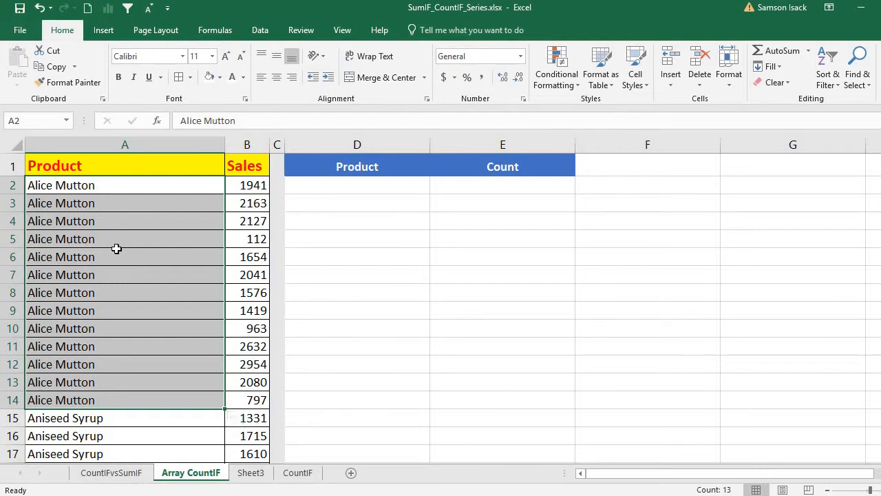
pyautogui.click(152, 184)
pyautogui.click(240, 182)
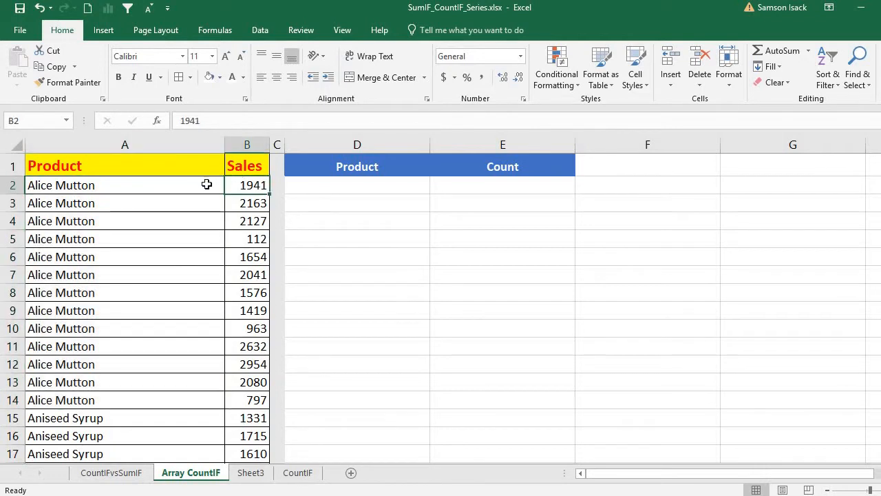
pyautogui.click(48, 182)
pyautogui.click(257, 182)
pyautogui.click(139, 203)
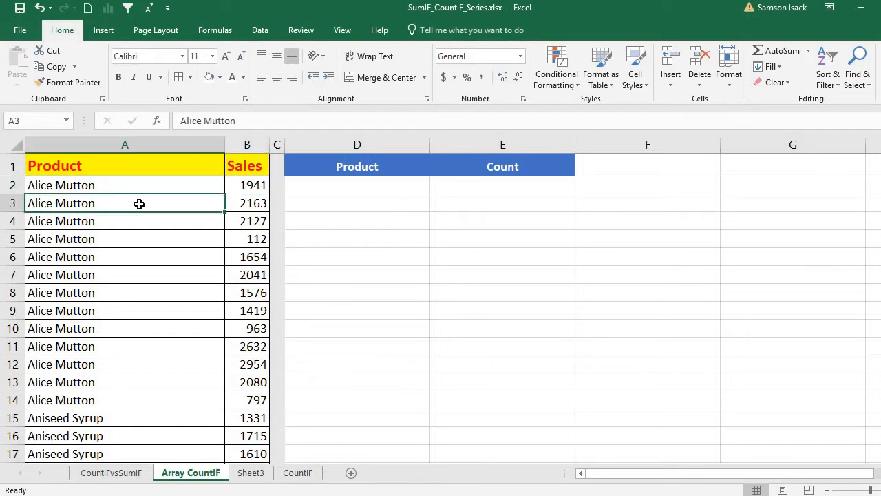
pyautogui.click(257, 205)
pyautogui.click(111, 314)
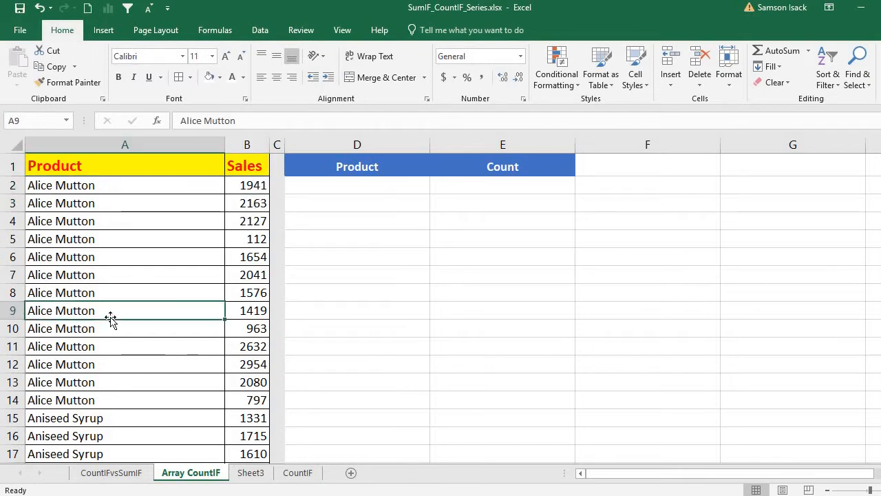
# Examine the repeated Aniseed Syrup, Boston Crab Meat and Alice Mutton entries in relation to the empty Product list in column D
pyautogui.click(179, 418)
pyautogui.scroll(-3, 305, 355)
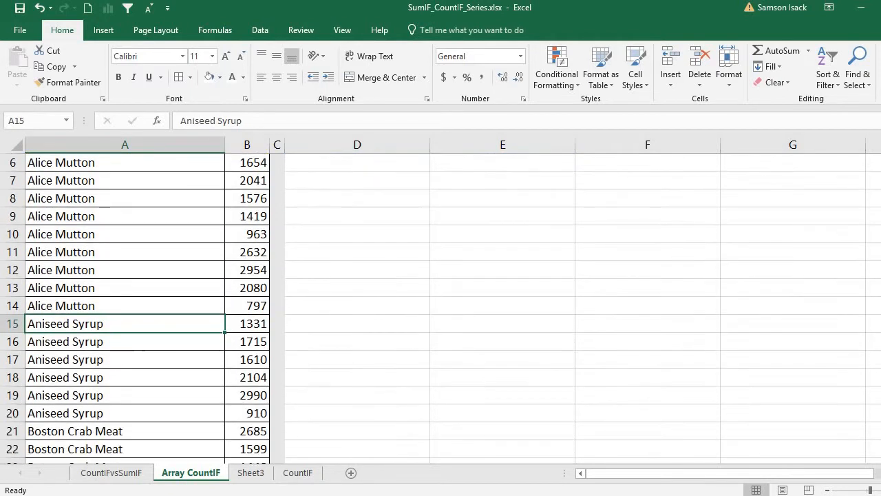
pyautogui.moveTo(143, 380); pyautogui.dragTo(165, 305)
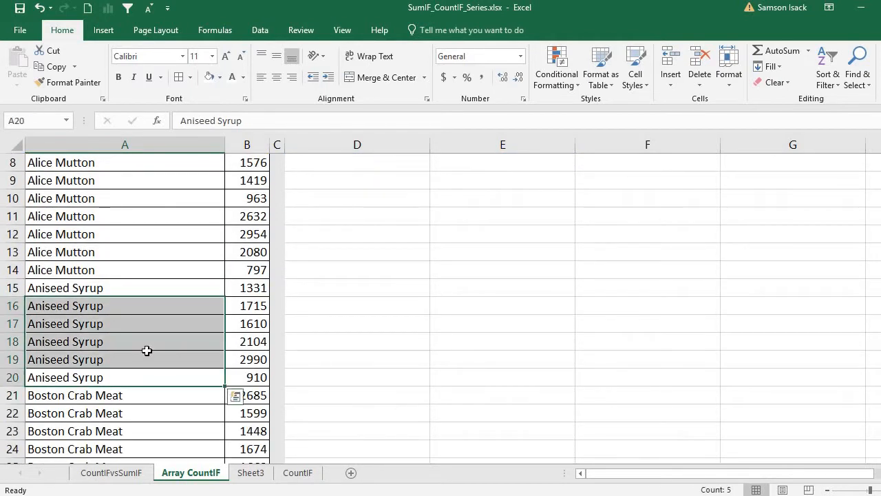
pyautogui.click(128, 398)
pyautogui.moveTo(133, 433); pyautogui.dragTo(133, 451)
pyautogui.click(183, 309)
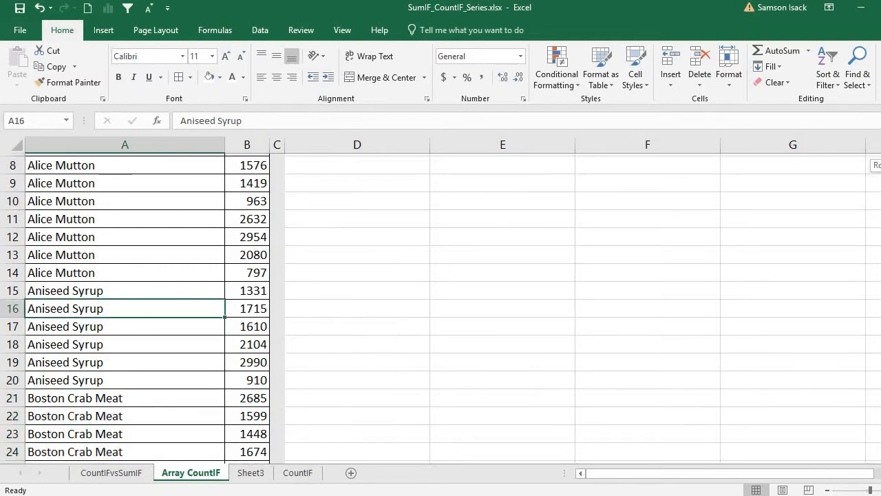
pyautogui.scroll(3, 166, 172)
pyautogui.click(146, 183)
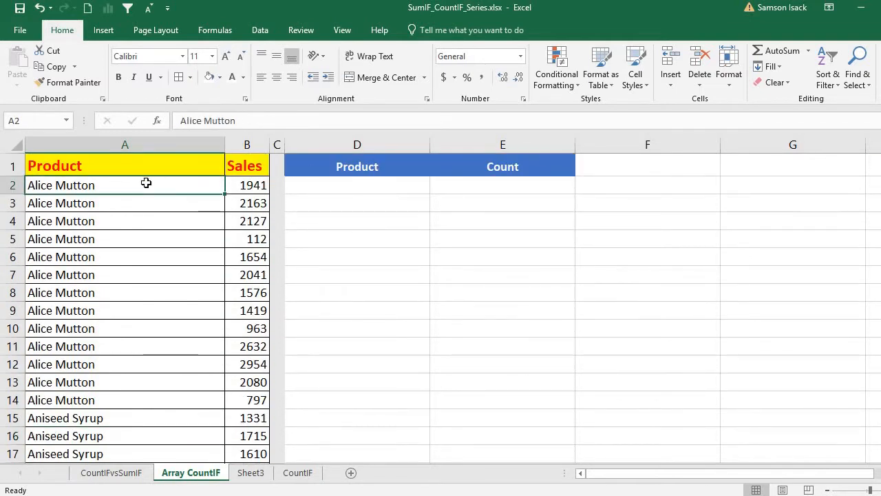
pyautogui.click(350, 178)
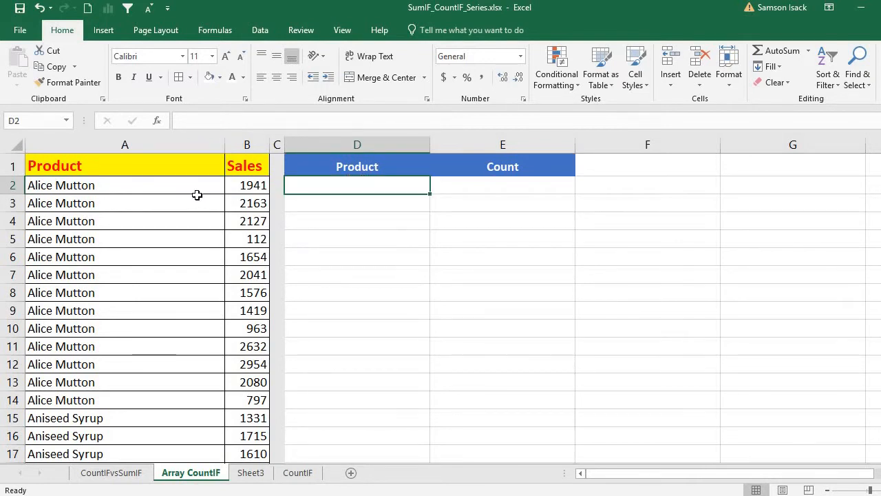
pyautogui.moveTo(193, 186); pyautogui.dragTo(185, 396)
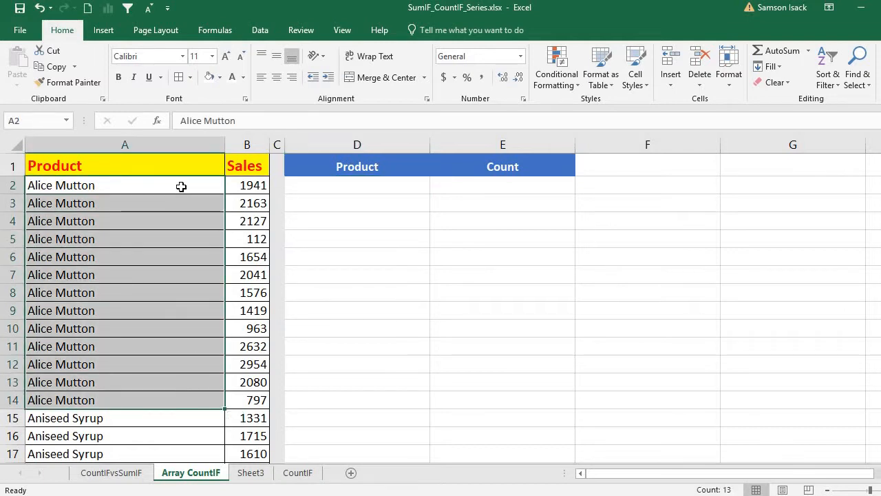
pyautogui.moveTo(179, 185); pyautogui.dragTo(181, 397)
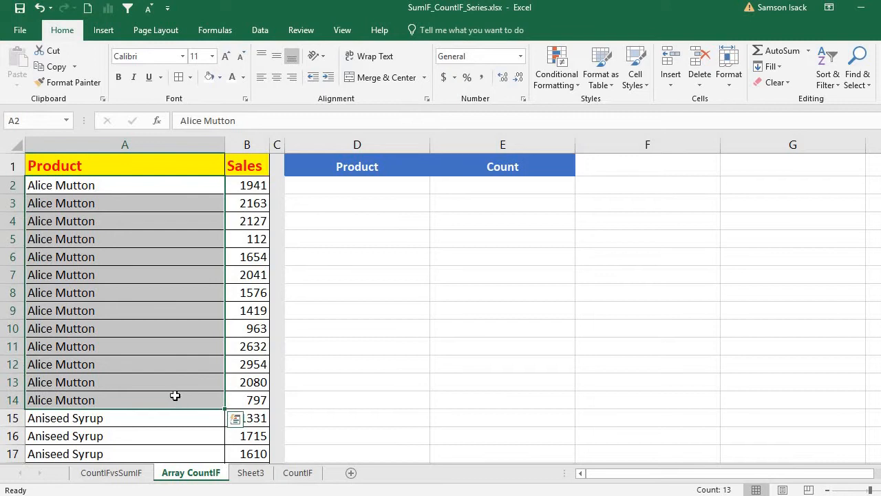
pyautogui.click(391, 186)
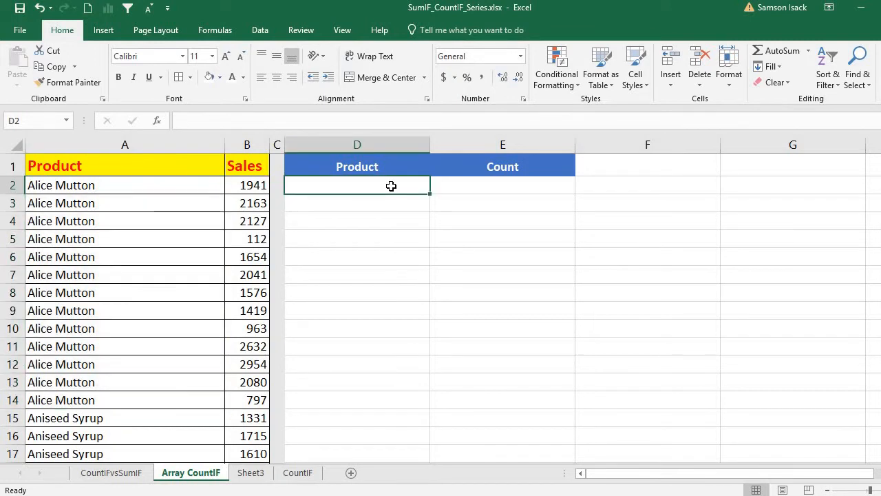
# Copy the whole Product column A into column D as values only, starting at D1, and select column D
pyautogui.click(169, 169)
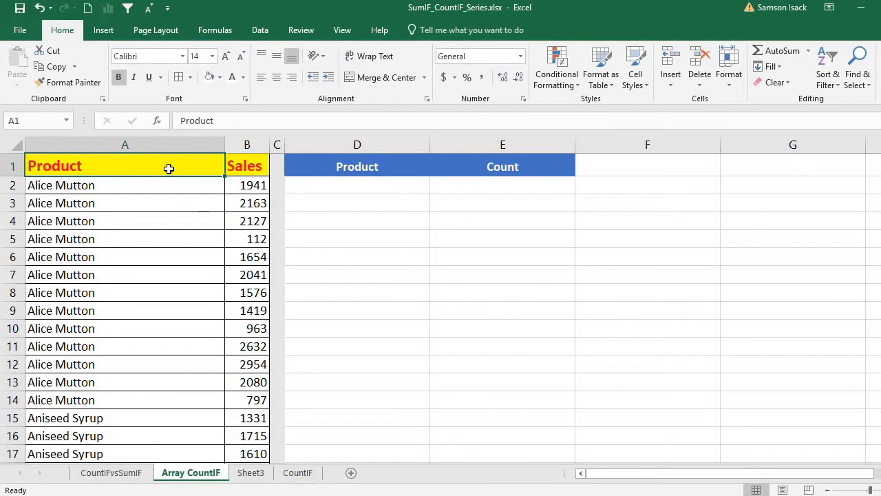
pyautogui.click(172, 143)
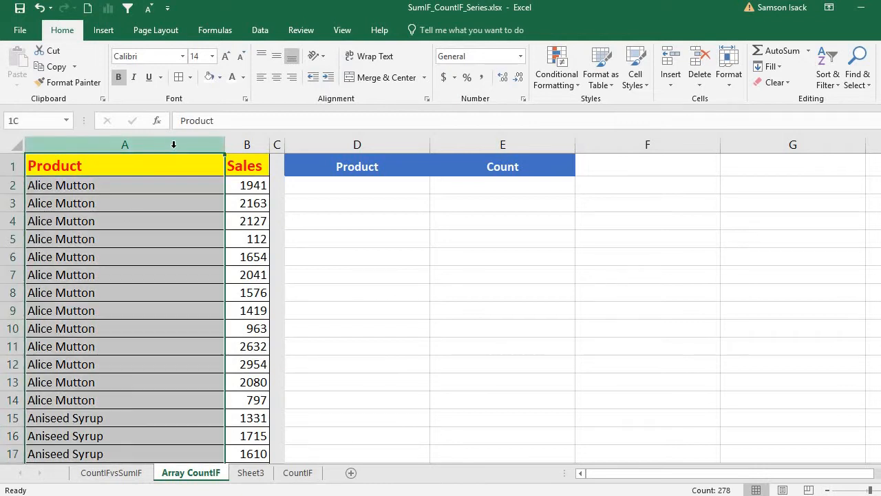
pyautogui.rightClick(100, 272)
pyautogui.click(145, 296)
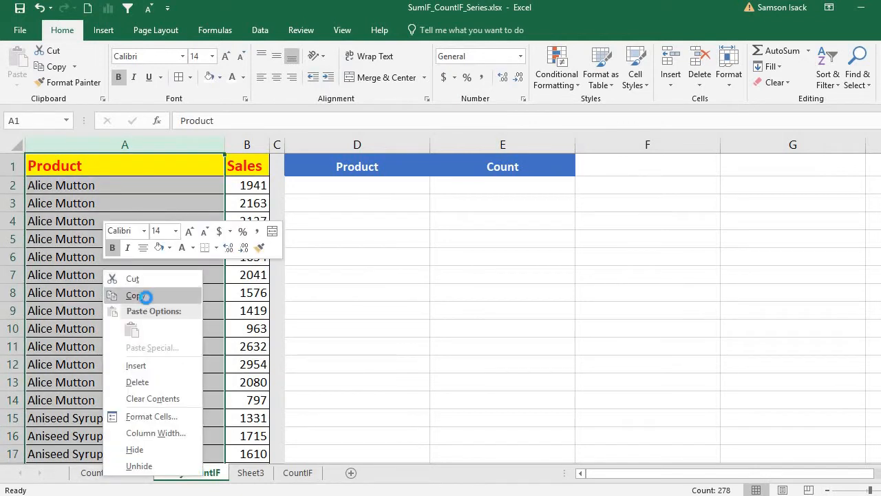
pyautogui.click(355, 166)
pyautogui.rightClick(356, 166)
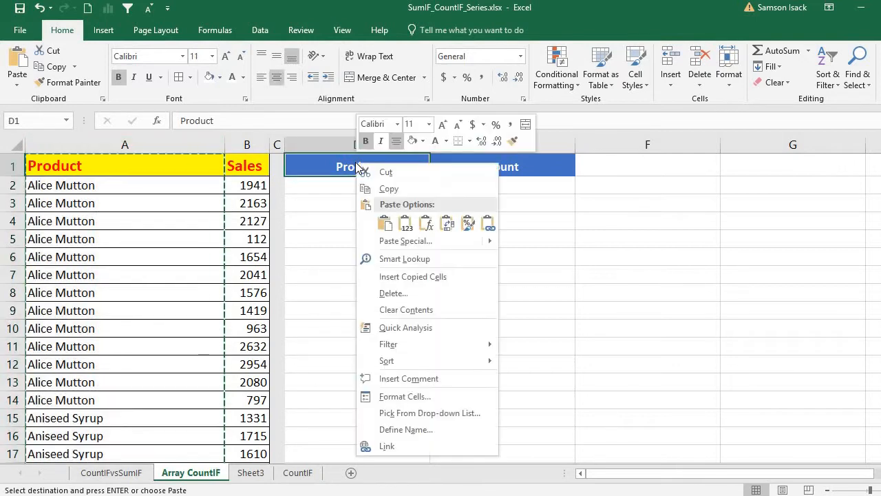
pyautogui.click(405, 223)
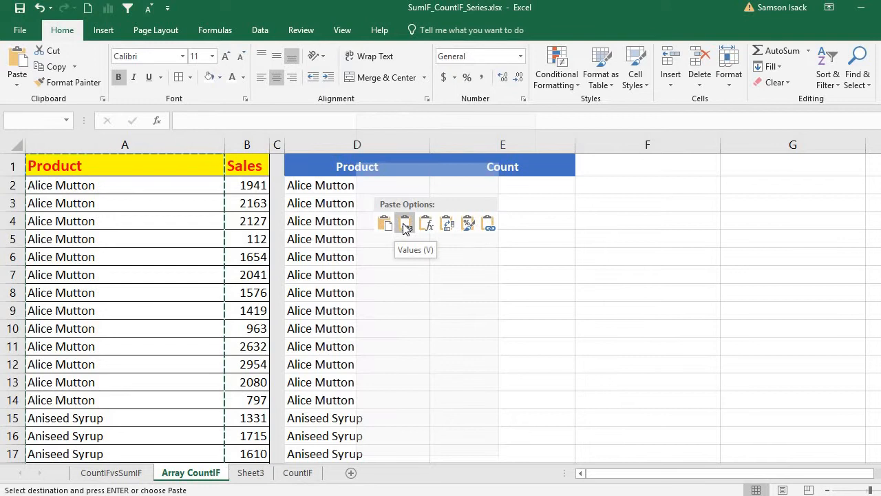
pyautogui.click(356, 207)
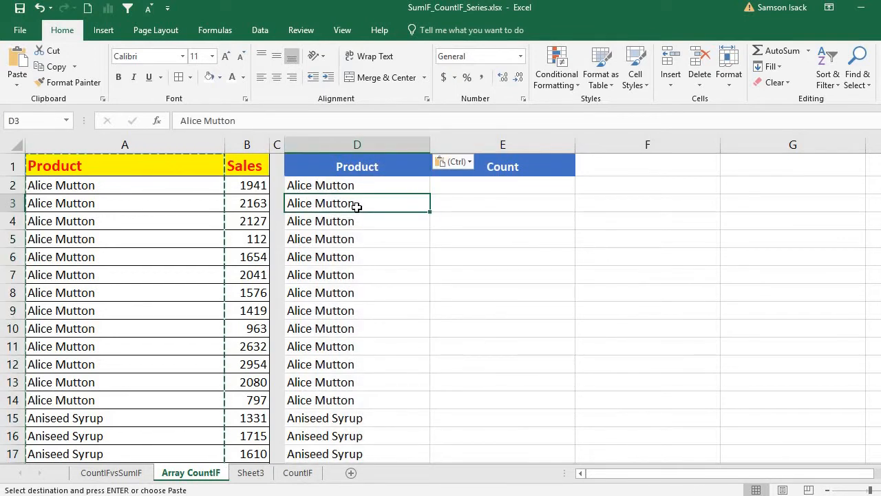
pyautogui.click(385, 141)
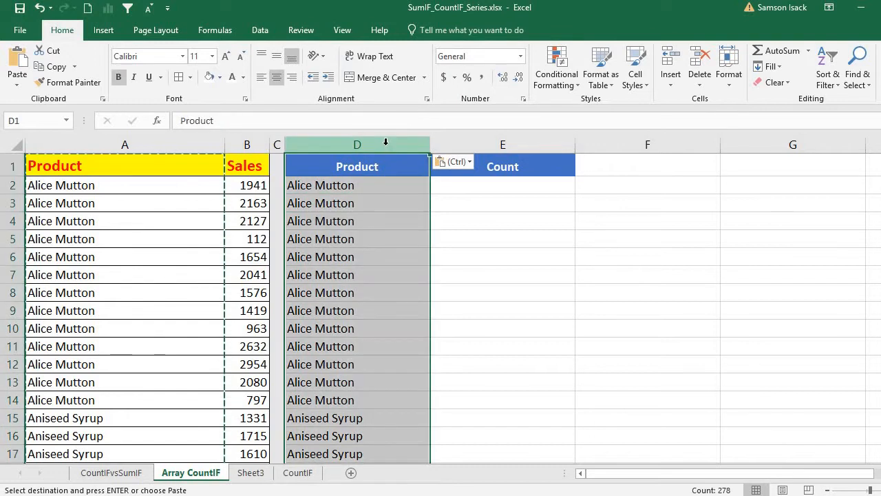
pyautogui.click(260, 29)
pyautogui.click(640, 69)
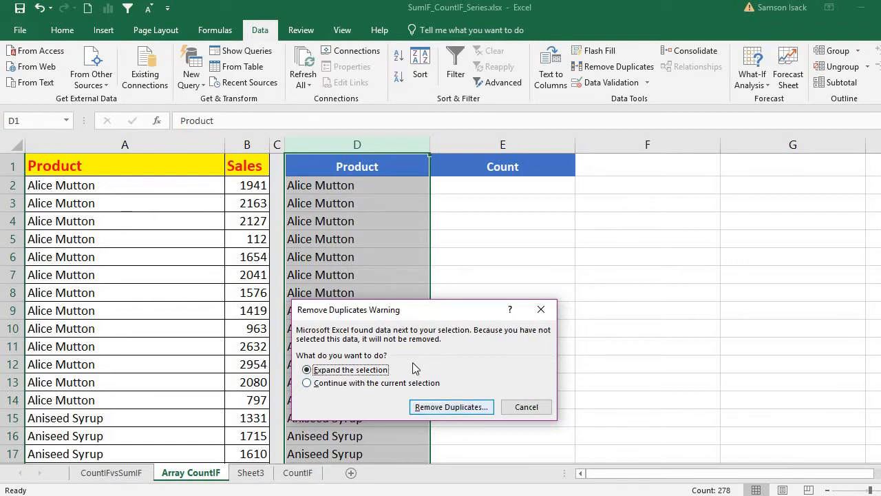
pyautogui.click(455, 406)
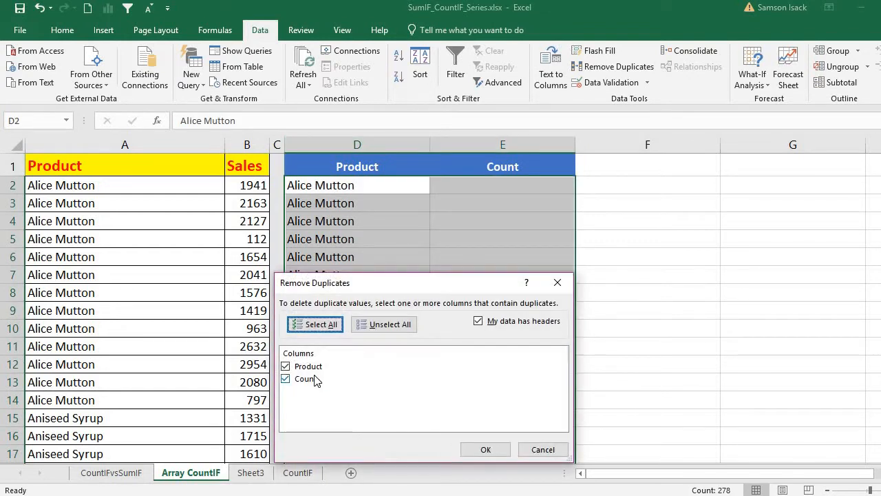
pyautogui.click(311, 385)
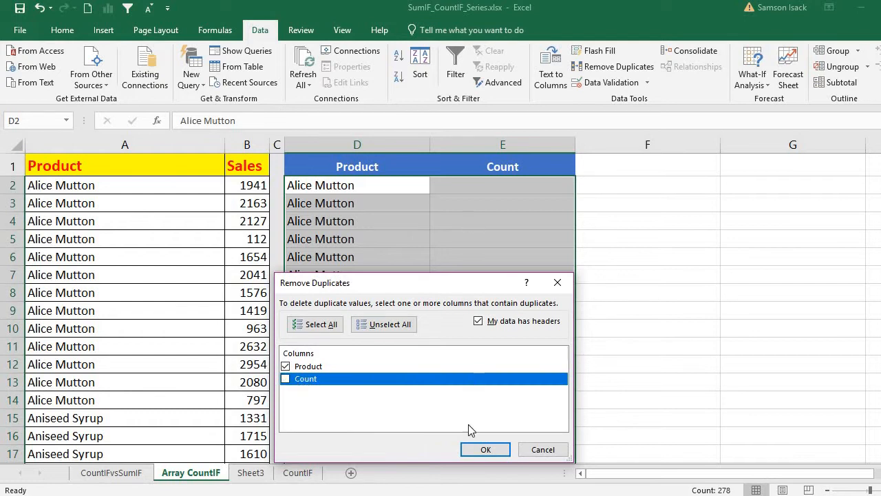
pyautogui.click(557, 285)
# Remove duplicates from the Product list in column D, continuing with the current selection only and treating the first row as headers
pyautogui.click(609, 66)
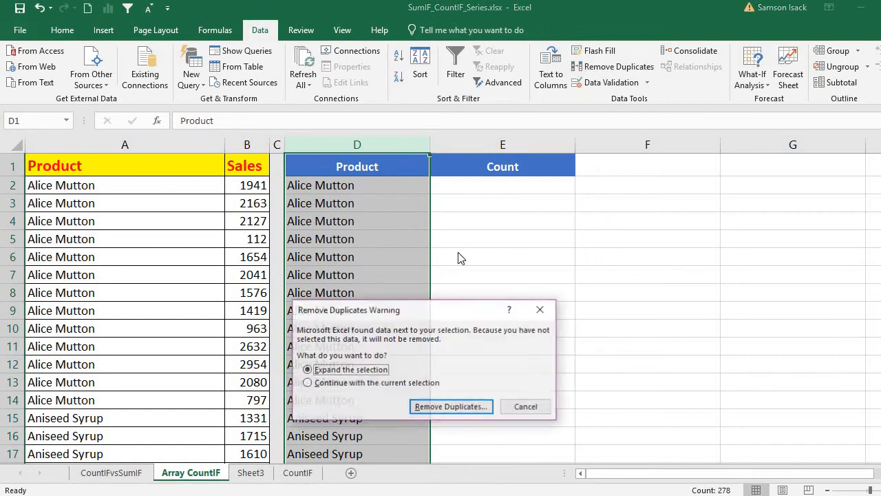
pyautogui.click(365, 383)
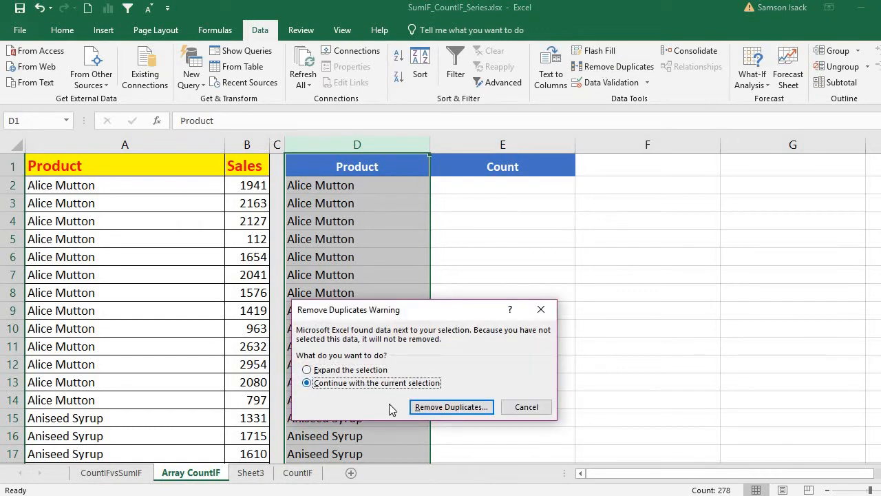
pyautogui.click(447, 407)
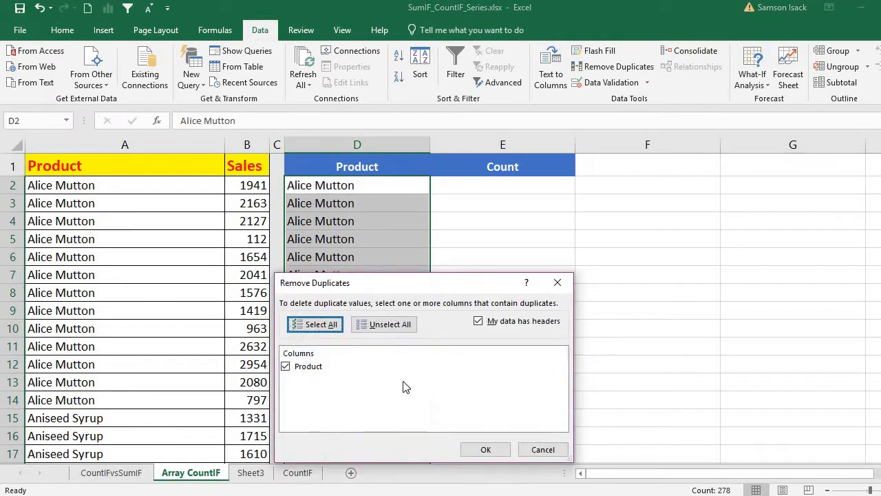
pyautogui.click(486, 450)
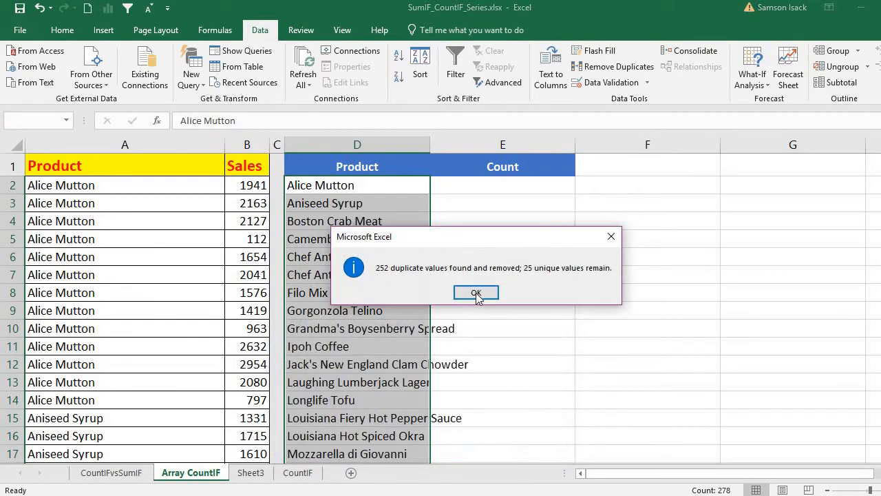
# Close the duplicate-removal message and widen column D to fit the full product names
pyautogui.press('Return')
pyautogui.click(398, 184)
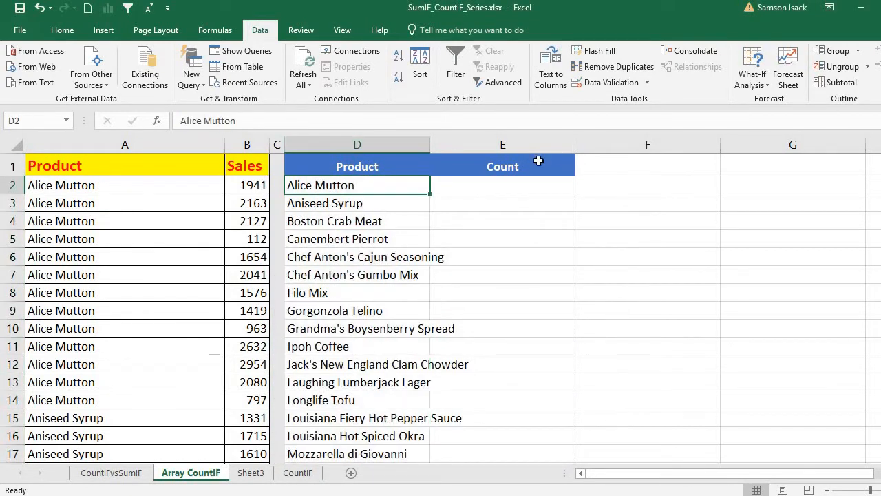
pyautogui.moveTo(434, 147); pyautogui.dragTo(483, 147)
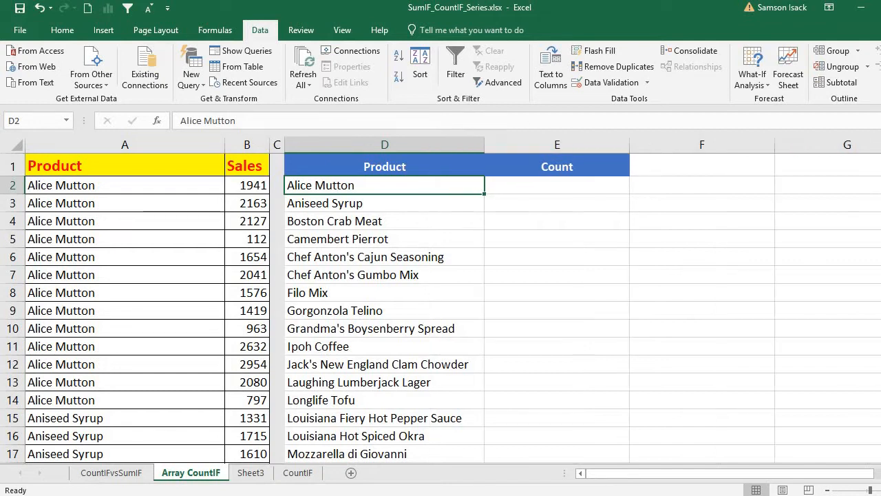
# Apply borders to all cells of the Product and Count table, D1:E26
pyautogui.scroll(-8, 441, 307)
pyautogui.scroll(6, 440, 308)
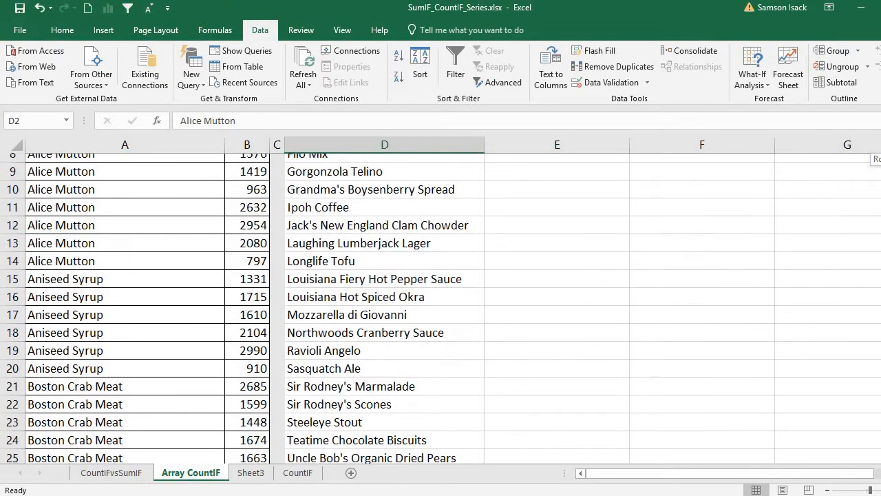
pyautogui.scroll(-1, 484, 418)
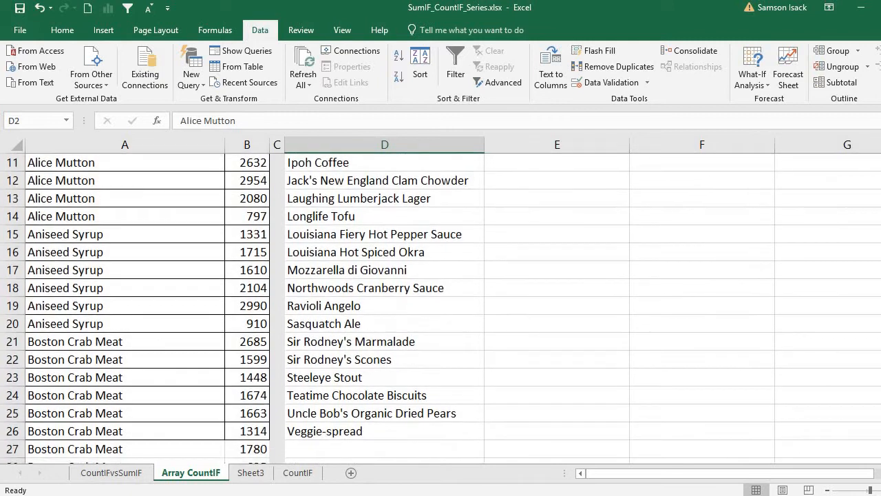
pyautogui.moveTo(400, 410); pyautogui.dragTo(376, 112)
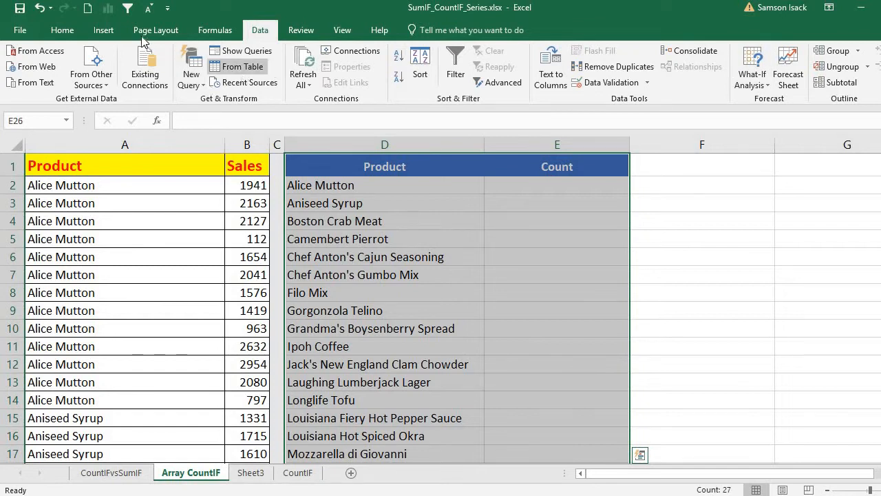
pyautogui.click(61, 30)
pyautogui.scroll(-6, 533, 224)
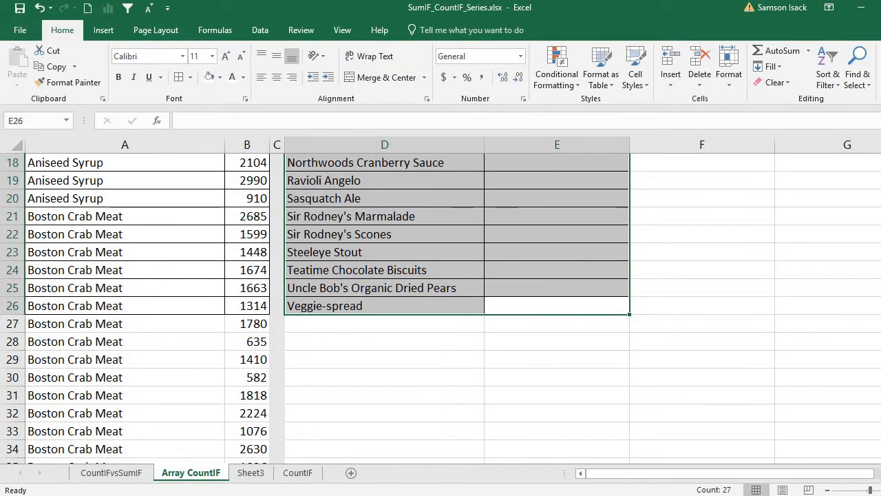
pyautogui.scroll(6, 484, 189)
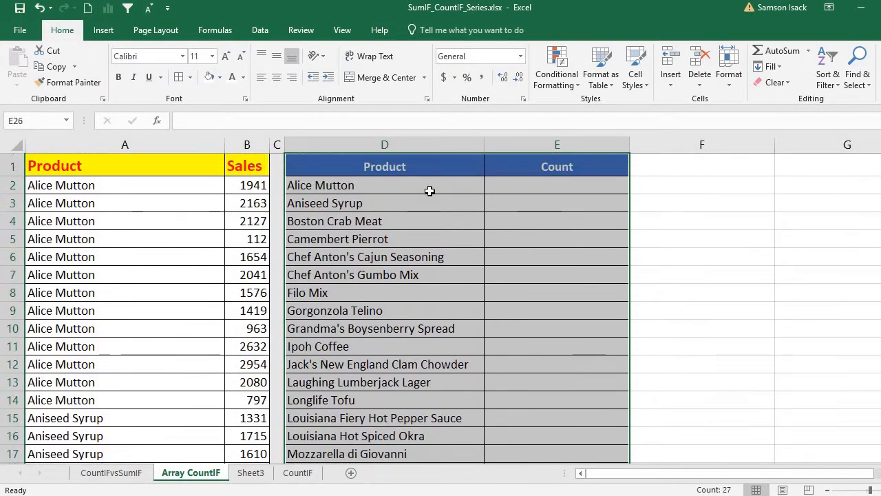
pyautogui.click(521, 182)
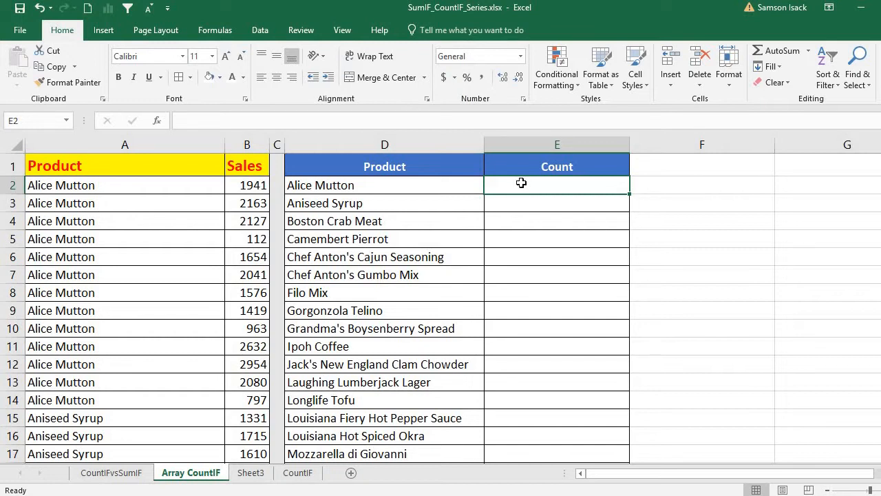
pyautogui.write('=')
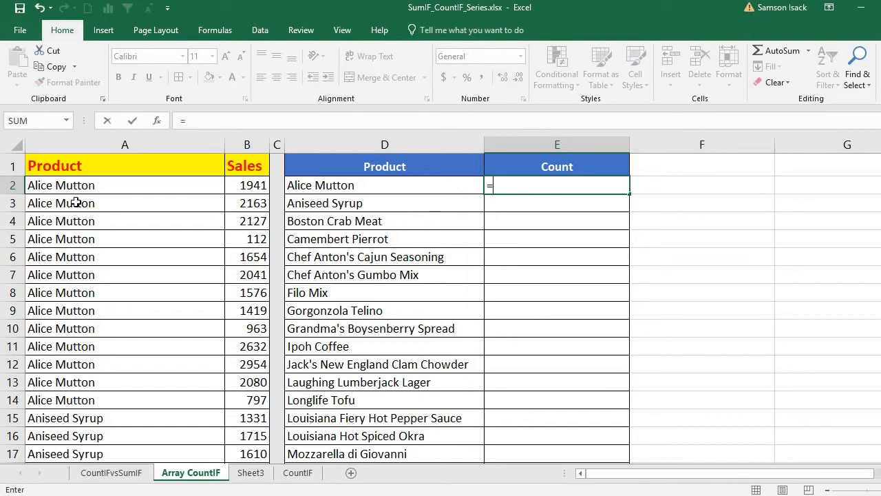
pyautogui.write('C')
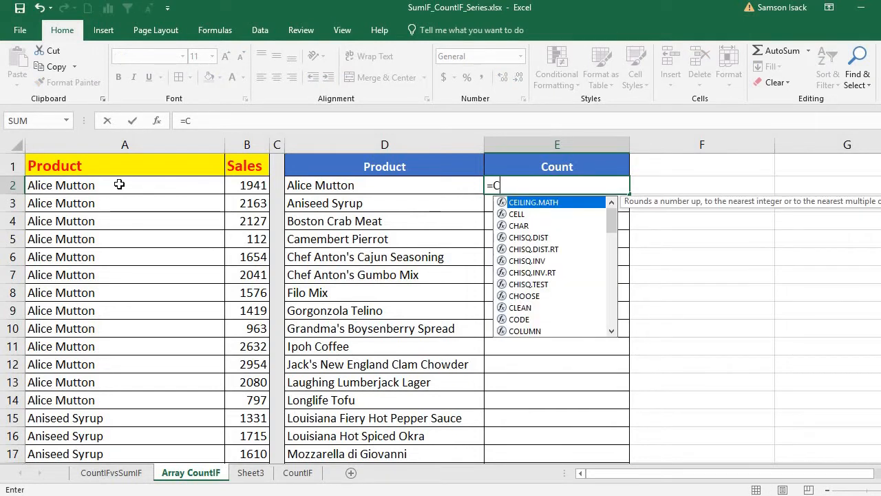
pyautogui.write('ountIF')
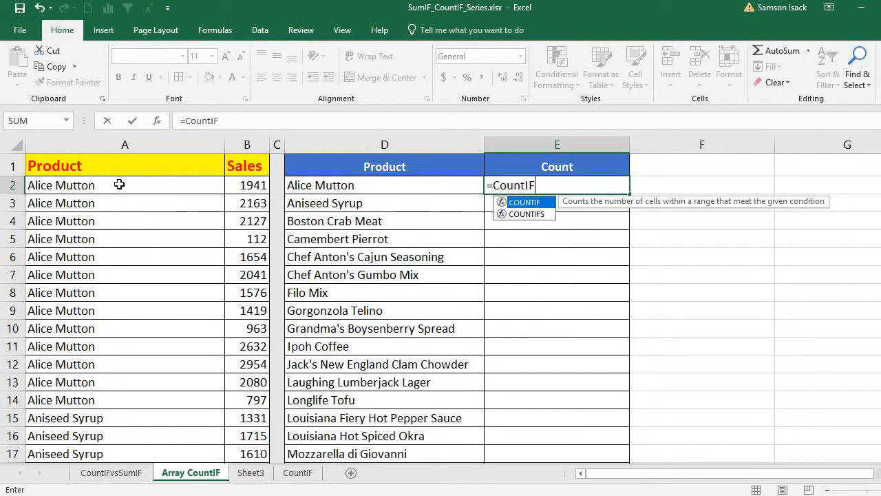
pyautogui.write('(')
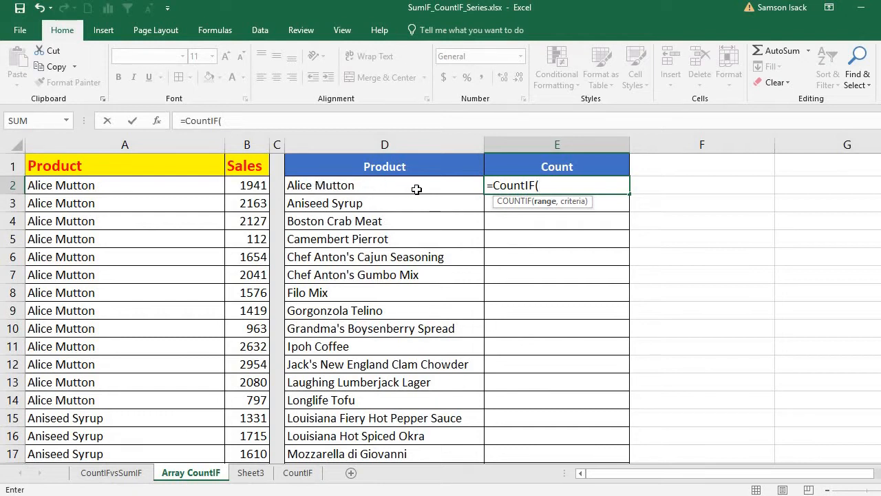
pyautogui.press('BackSpace')
pyautogui.press('BackSpace')
pyautogui.press('BackSpace')
pyautogui.press('BackSpace')
pyautogui.press('BackSpace')
pyautogui.press('BackSpace')
pyautogui.press('BackSpace')
pyautogui.press('BackSpace')
pyautogui.press('BackSpace')
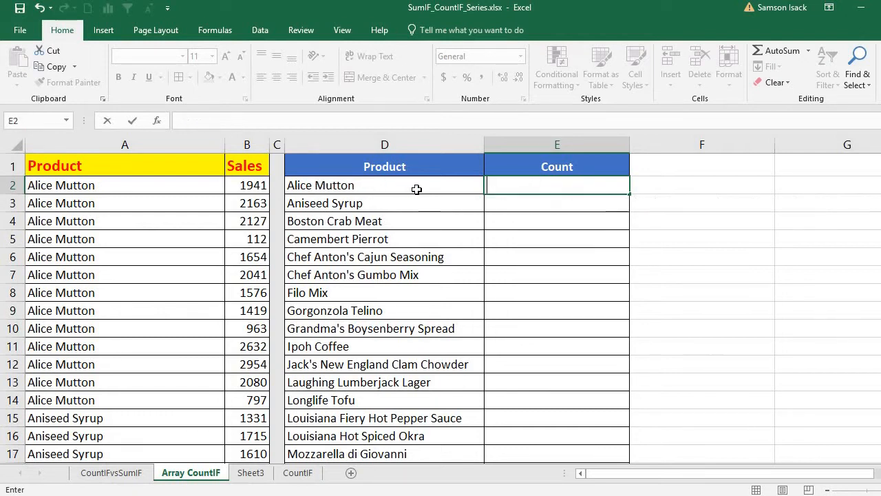
# Select all product entries in column A without the header, A2:A278
pyautogui.click(64, 186)
pyautogui.moveTo(64, 186); pyautogui.dragTo(114, 419)
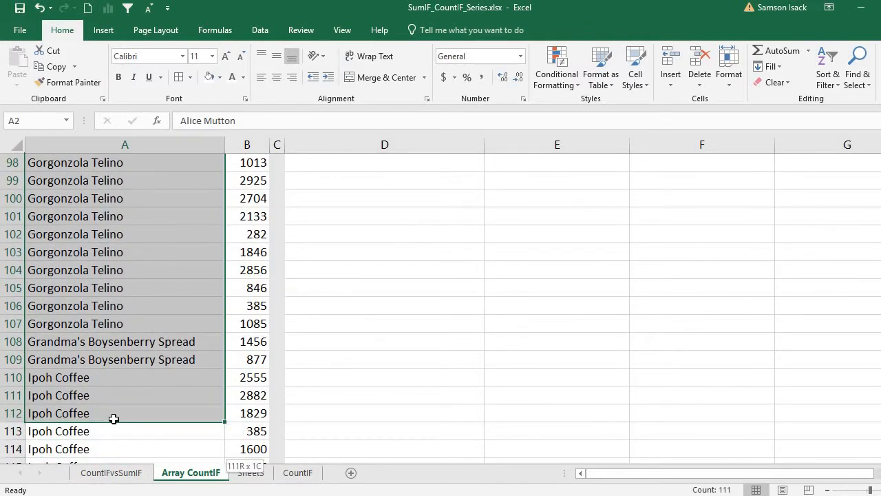
pyautogui.hotkey('ctrl', 'shift', 'Down')
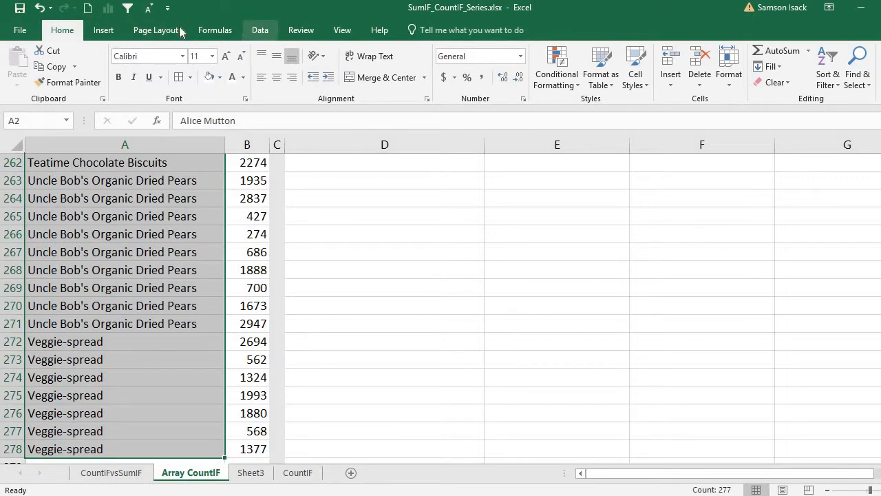
pyautogui.click(108, 31)
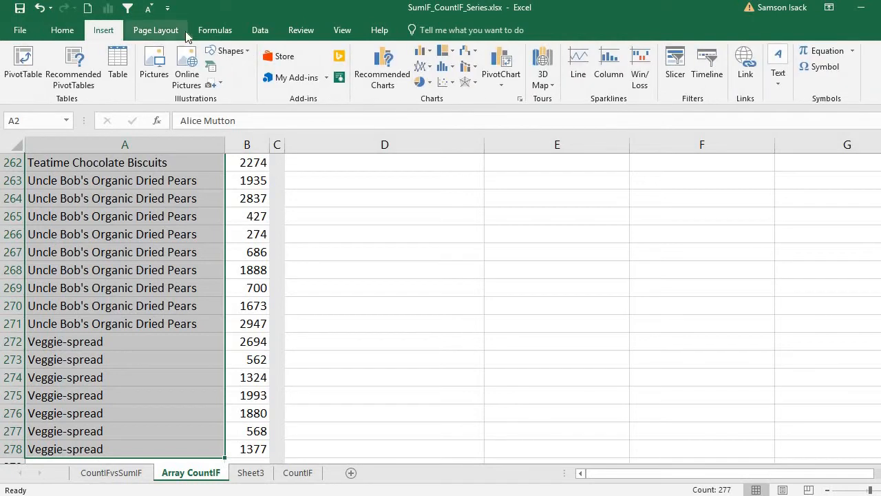
pyautogui.click(217, 31)
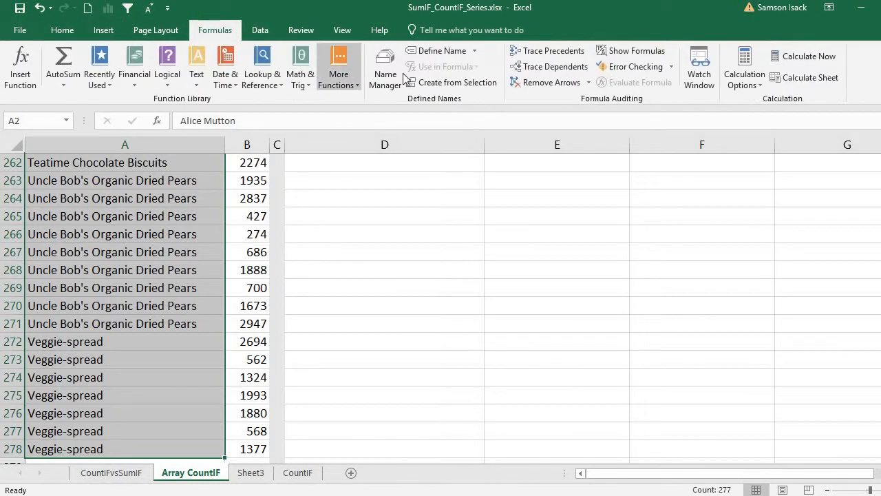
pyautogui.click(393, 81)
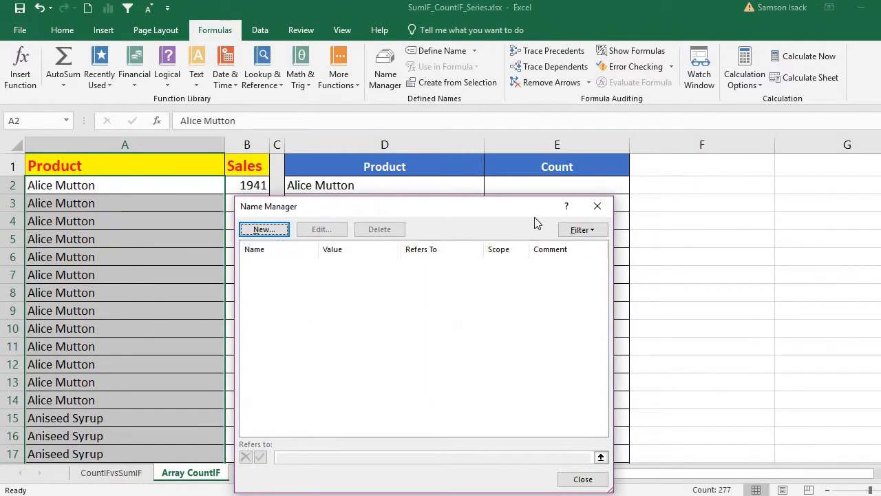
pyautogui.click(598, 206)
# Define the name Product with Workbook scope for the selected range A2:A278
pyautogui.rightClick(166, 241)
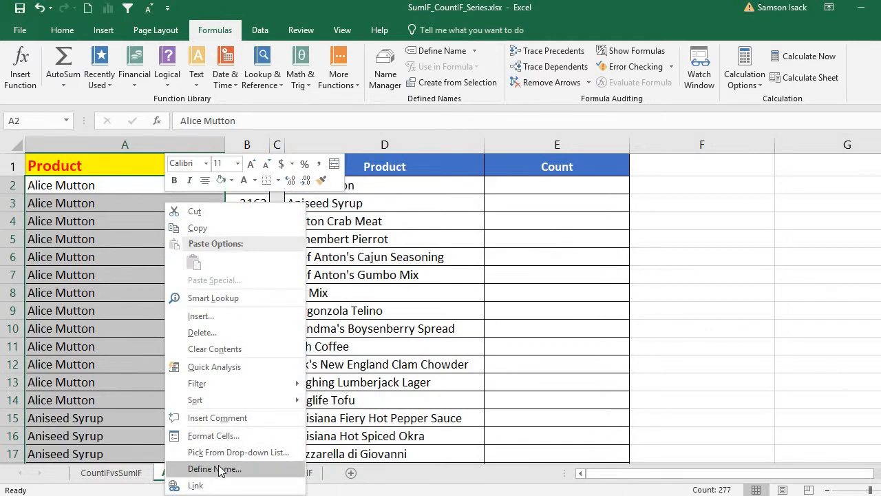
pyautogui.click(259, 474)
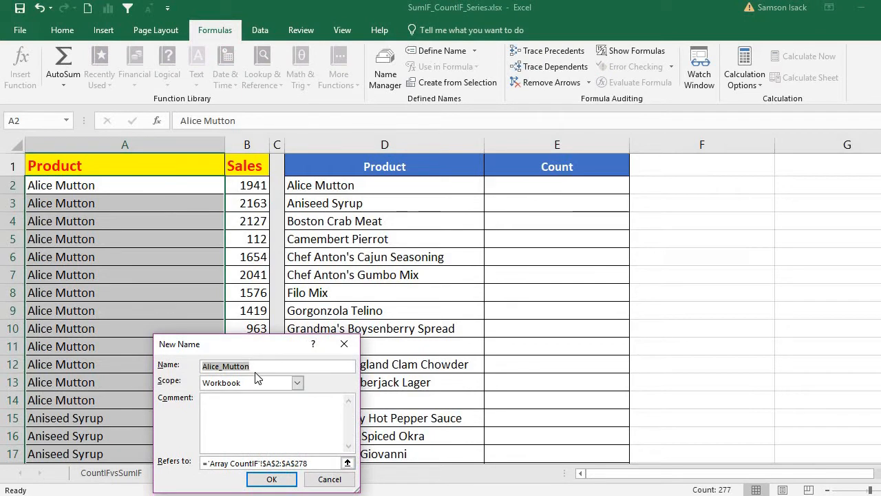
pyautogui.write('Product')
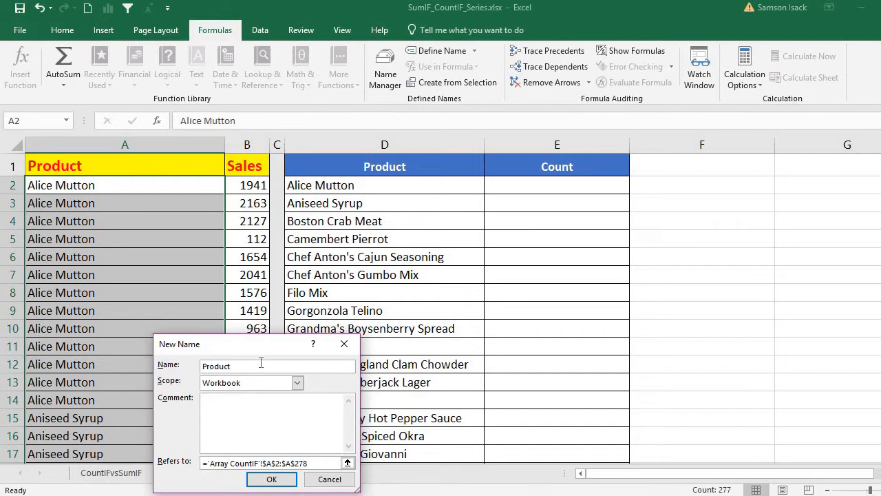
pyautogui.click(283, 478)
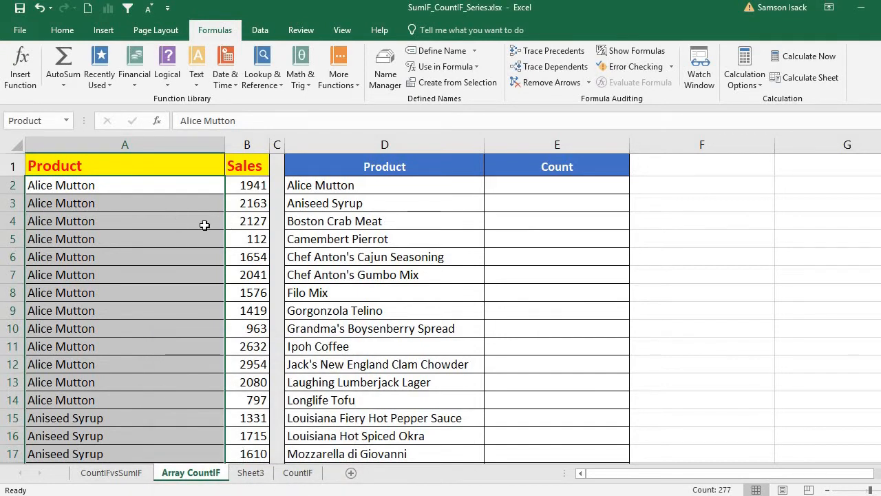
# Enter =CountIF(Product,D2) in E2 to count the first product's occurrences in the named range
pyautogui.click(603, 189)
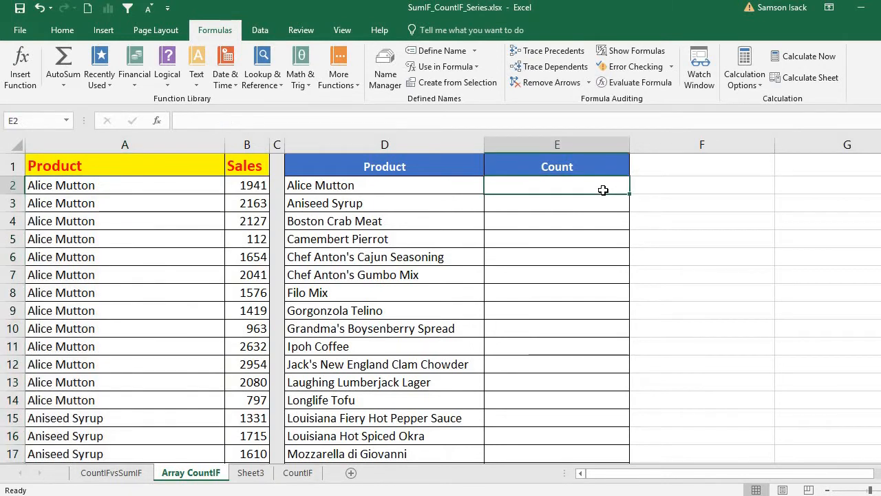
pyautogui.write('=C')
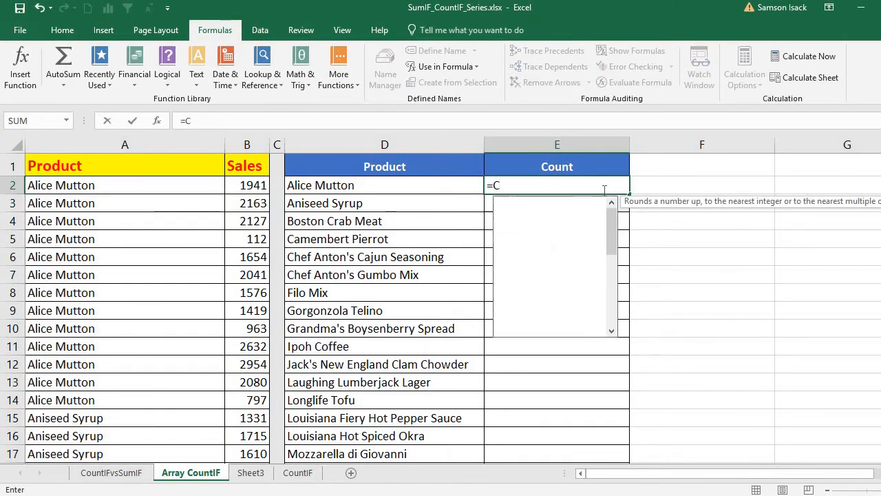
pyautogui.write('ountIF')
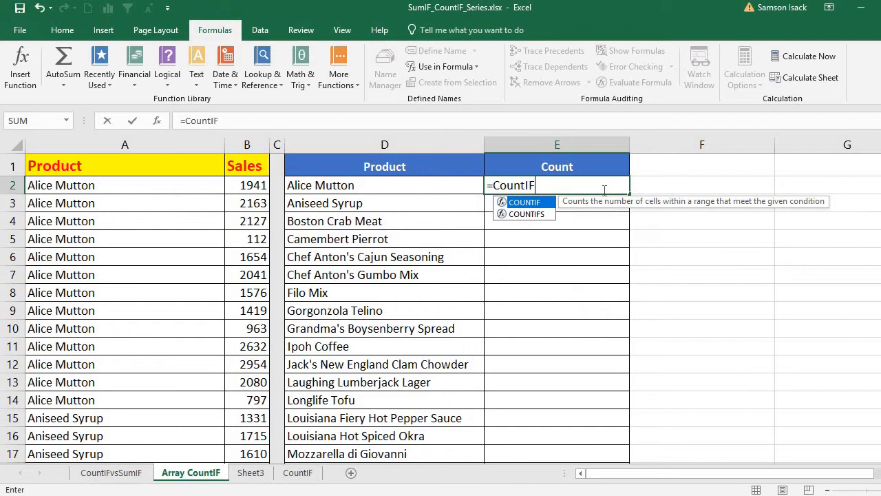
pyautogui.write('(')
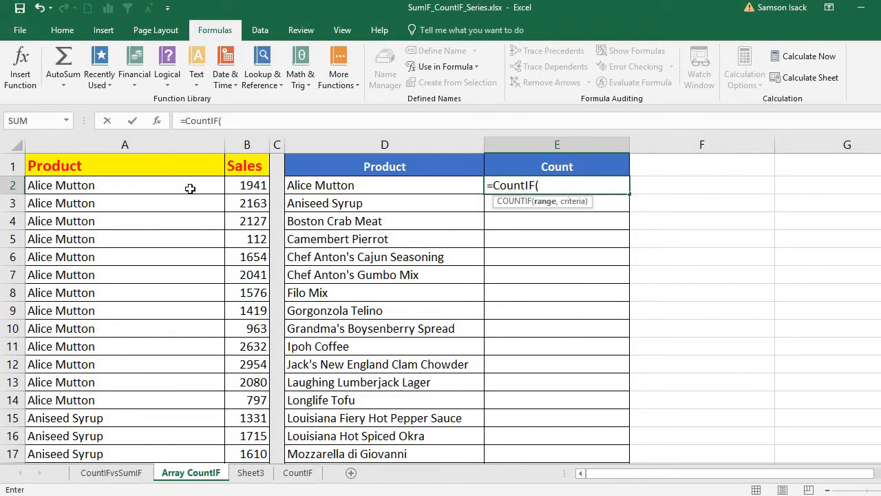
pyautogui.write('Pr')
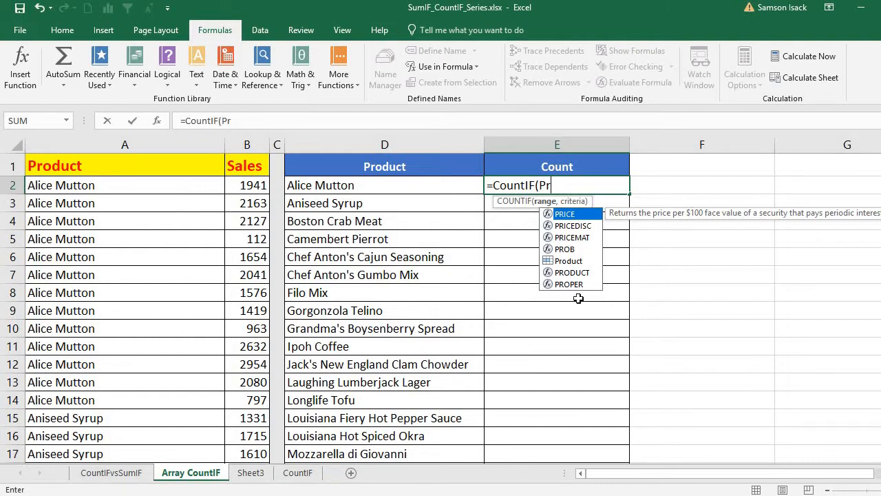
pyautogui.click(569, 263)
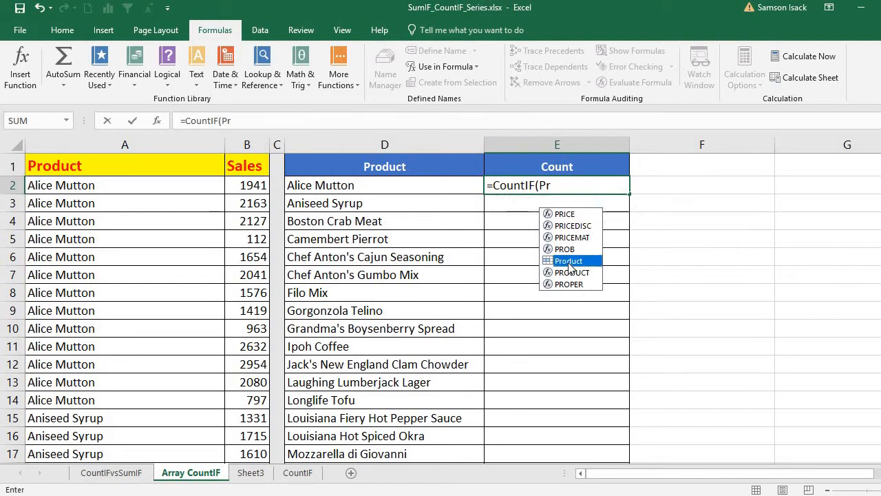
pyautogui.doubleClick(569, 263)
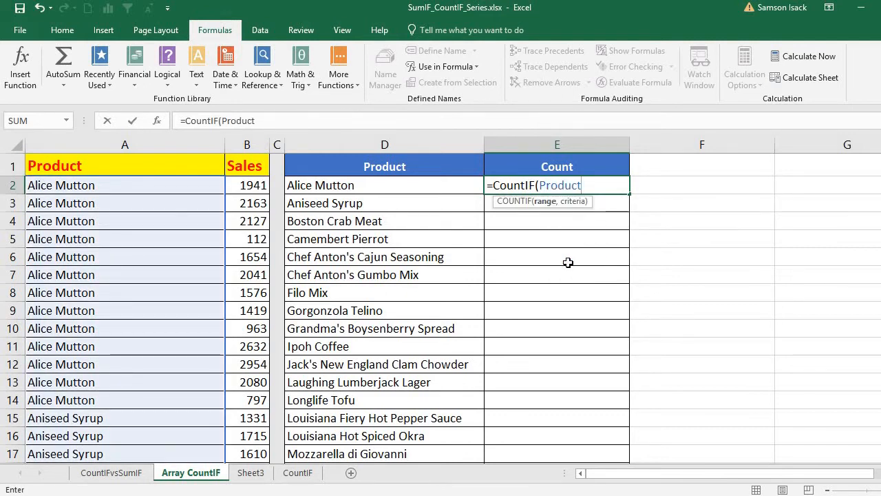
pyautogui.write(',')
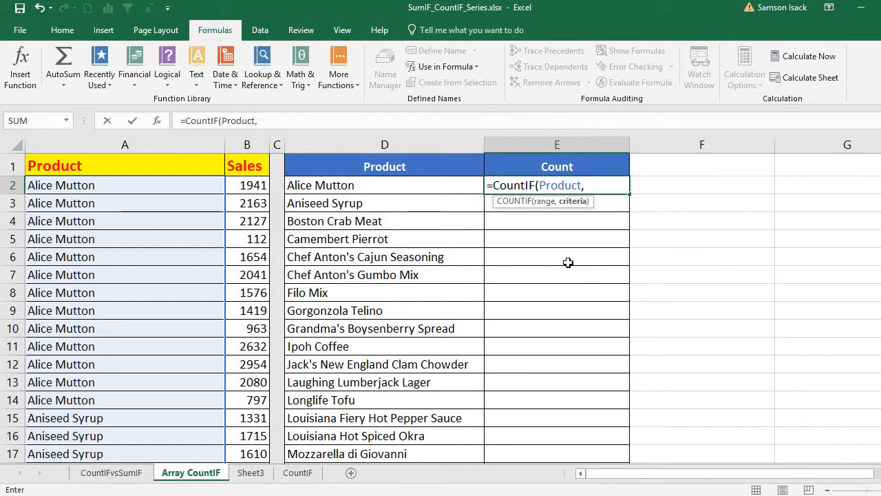
pyautogui.click(442, 184)
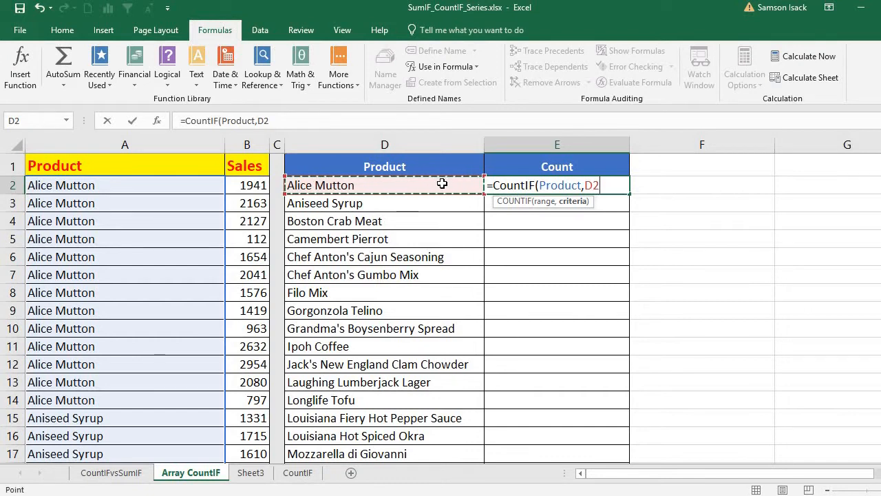
pyautogui.write(')')
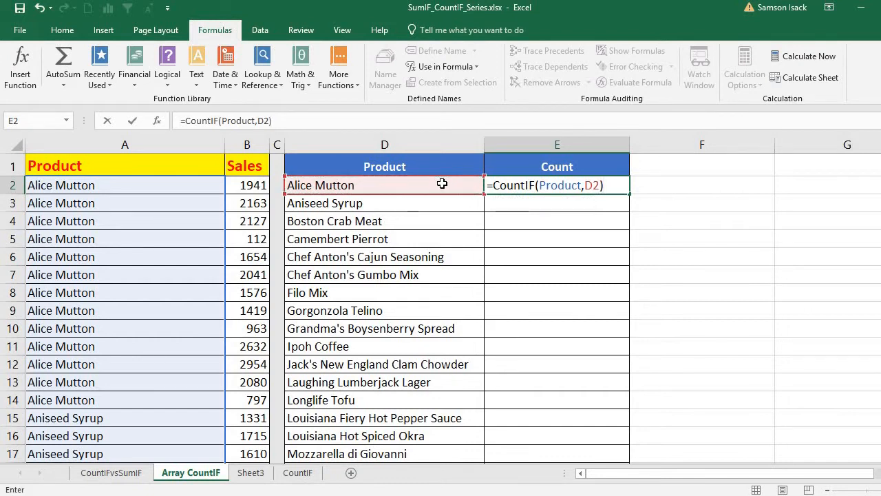
pyautogui.press('Return')
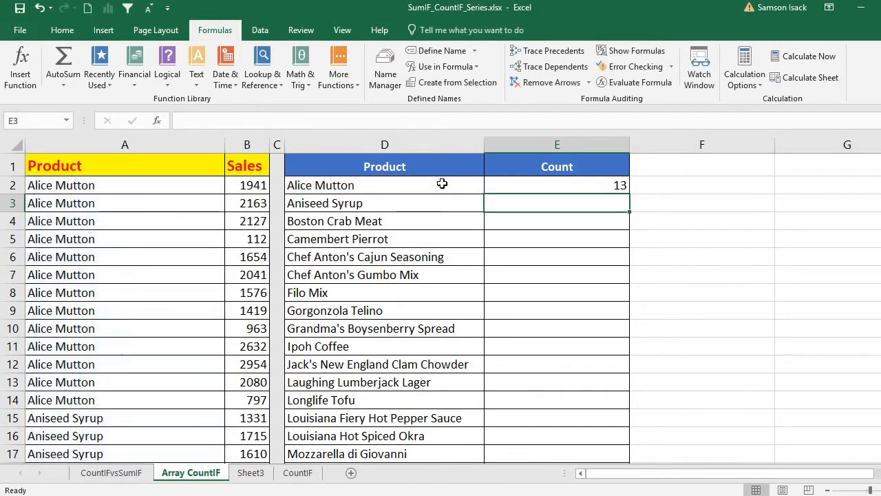
# Check the count in E2 by selecting the Alice Mutton entries A2:A14 and comparing their number
pyautogui.click(550, 184)
pyautogui.click(414, 189)
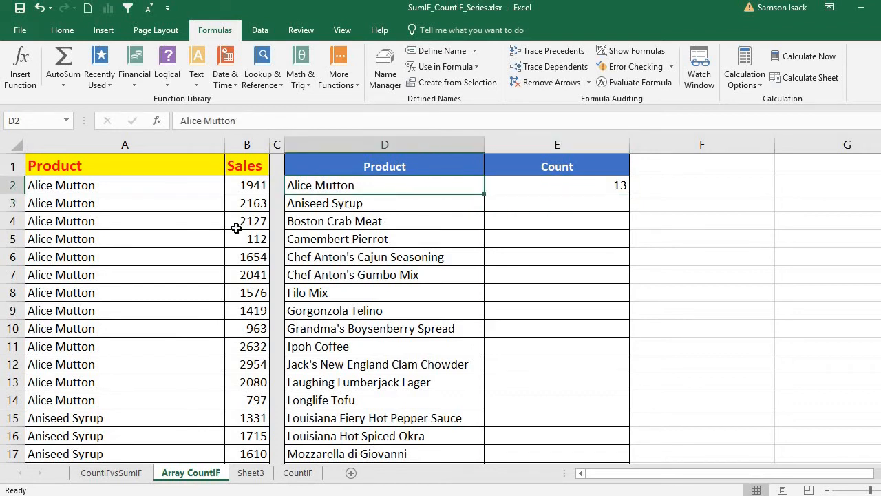
pyautogui.moveTo(162, 186); pyautogui.dragTo(41, 400)
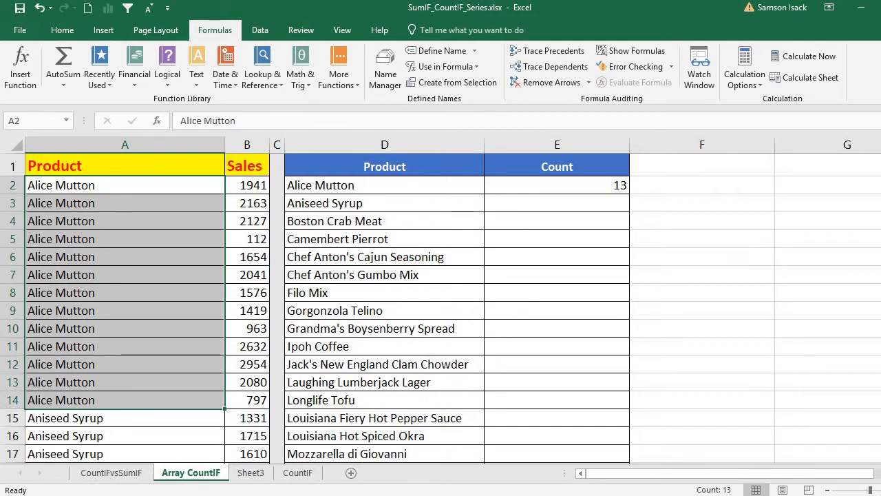
# Copy the COUNTIF formula from E2 down to E3 to count the Aniseed Syrup entries
pyautogui.click(615, 185)
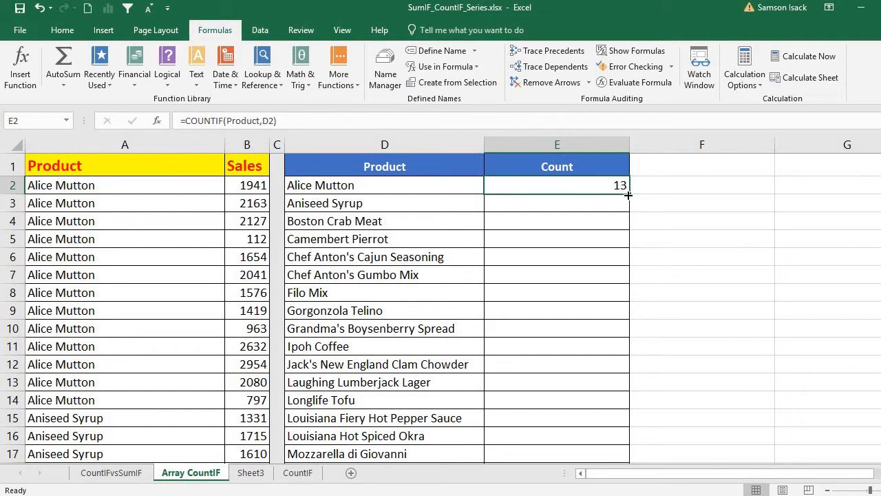
pyautogui.moveTo(627, 195); pyautogui.dragTo(621, 205)
pyautogui.click(608, 203)
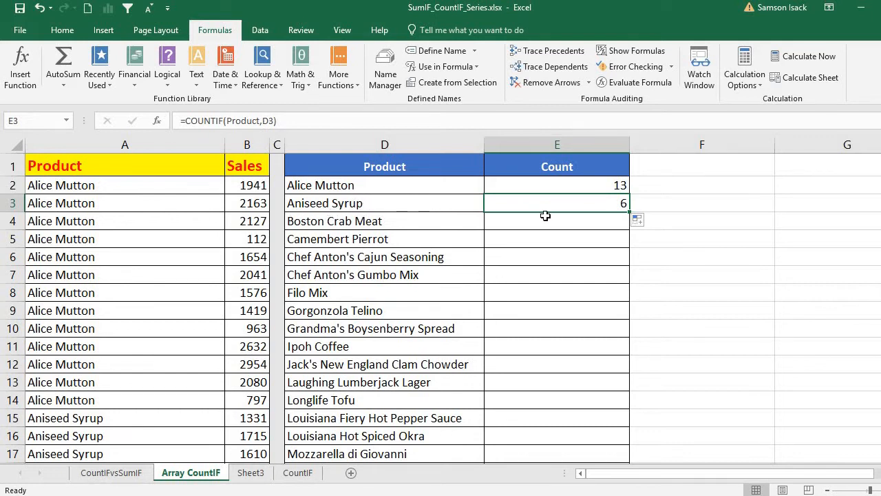
# Check the count in E3 by selecting the Aniseed Syrup entries A15:A20 and comparing their number
pyautogui.click(144, 415)
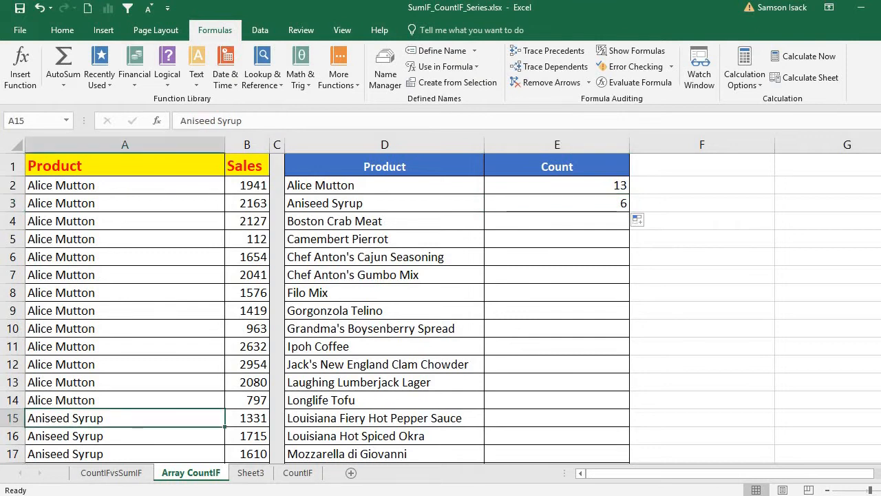
pyautogui.scroll(-1, 87, 460)
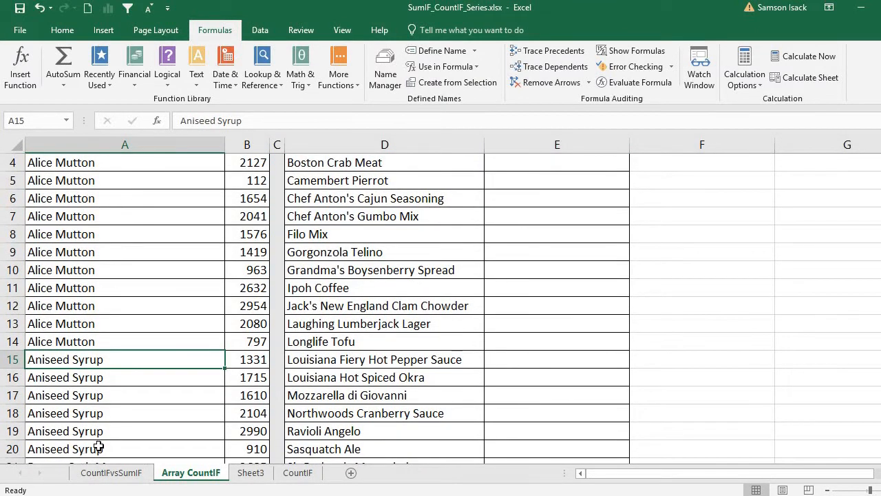
pyautogui.scroll(-1, 183, 448)
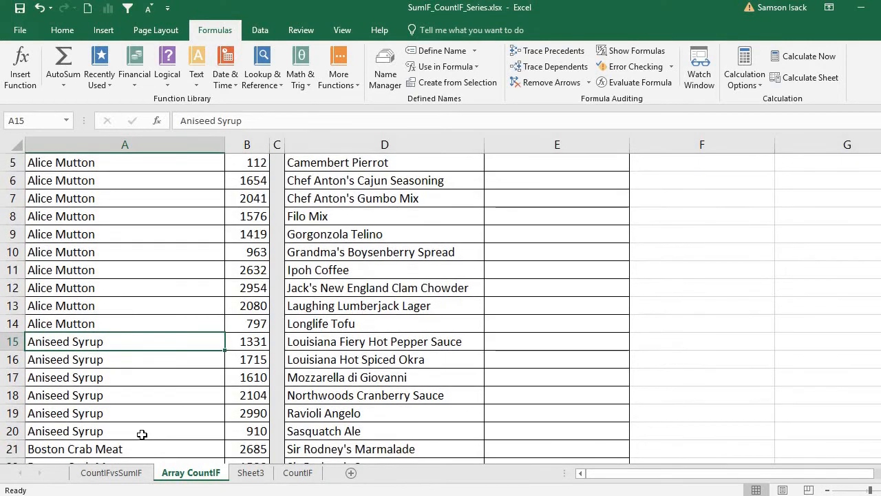
pyautogui.moveTo(141, 433); pyautogui.dragTo(159, 342)
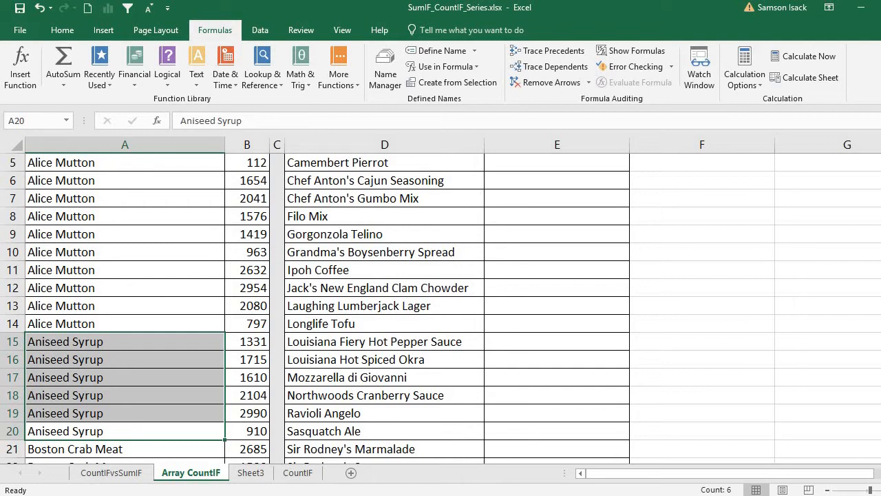
# Fill the COUNTIF formula from E3 down through E26 for all remaining products
pyautogui.scroll(2, 570, 221)
pyautogui.click(582, 201)
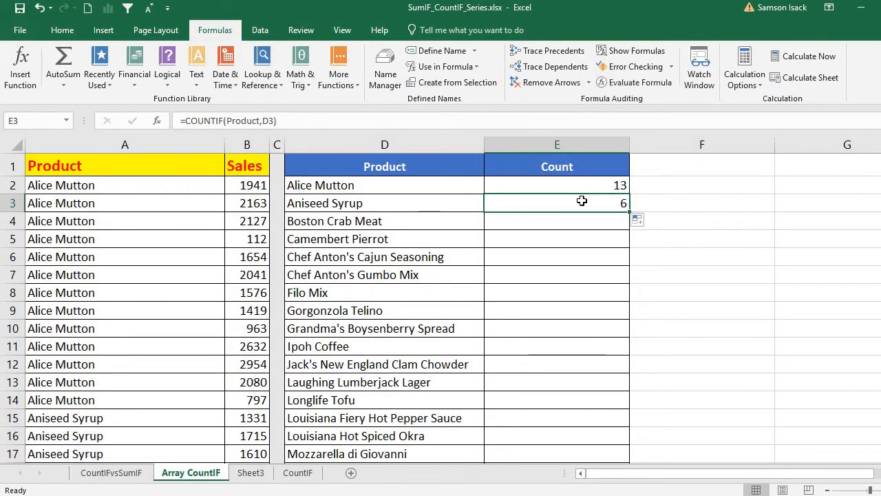
pyautogui.doubleClick(629, 213)
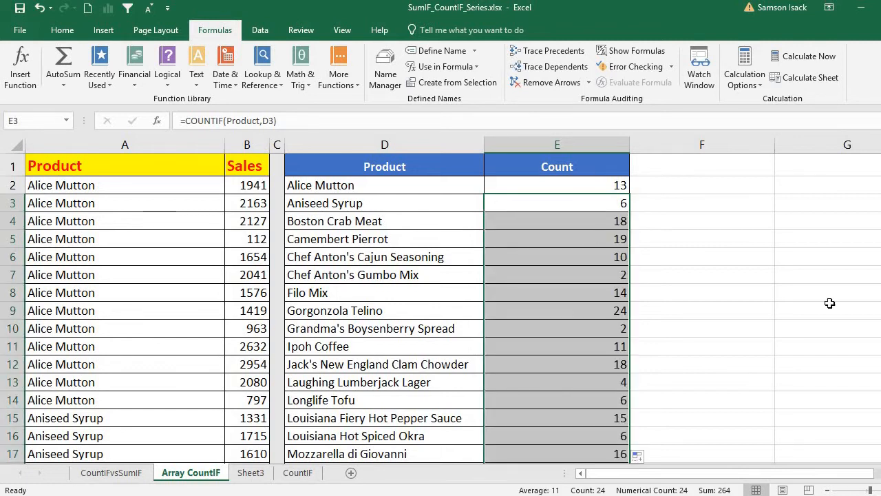
# Enter =SUM(E2:E26) in E27 to total the product counts
pyautogui.moveTo(880, 165)
pyautogui.mouseDown()
pyautogui.moveTo(880, 185)
pyautogui.moveTo(880, 175)
pyautogui.mouseUp()
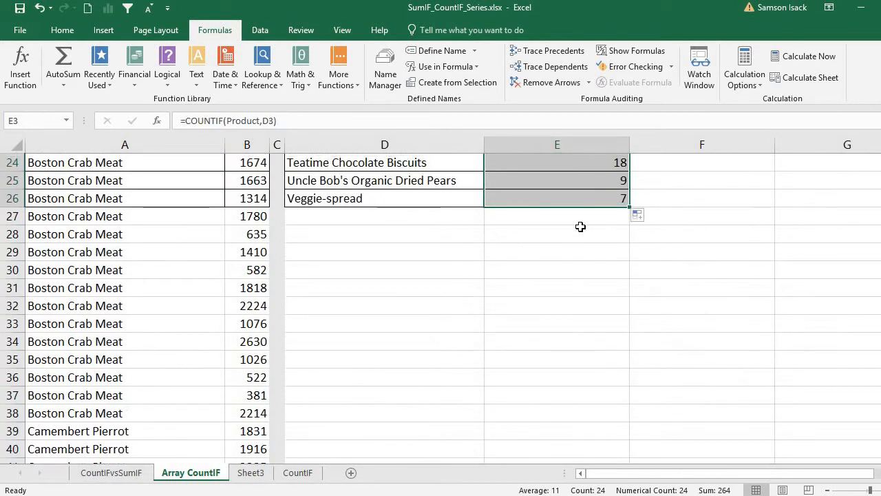
pyautogui.click(585, 218)
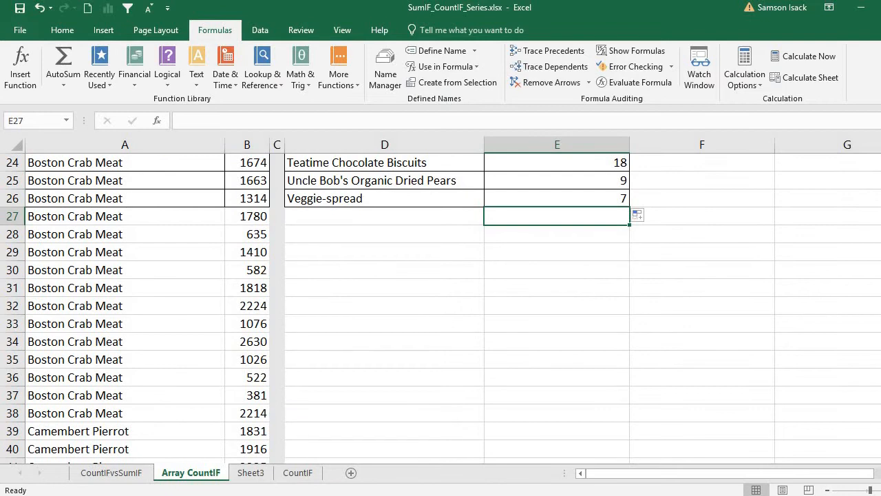
pyautogui.write('=SUM(')
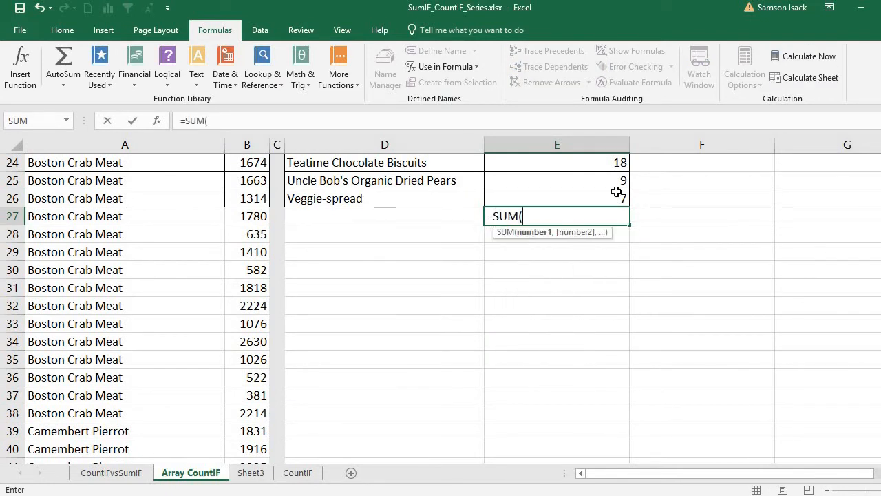
pyautogui.moveTo(605, 199)
pyautogui.mouseDown()
pyautogui.moveTo(598, 76)
pyautogui.moveTo(593, 159)
pyautogui.moveTo(606, 181)
pyautogui.mouseUp()
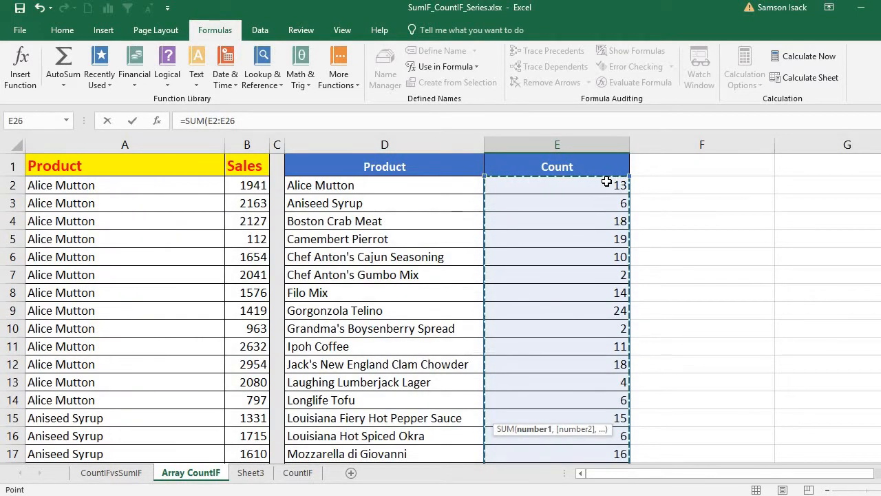
pyautogui.write(')')
pyautogui.press('Return')
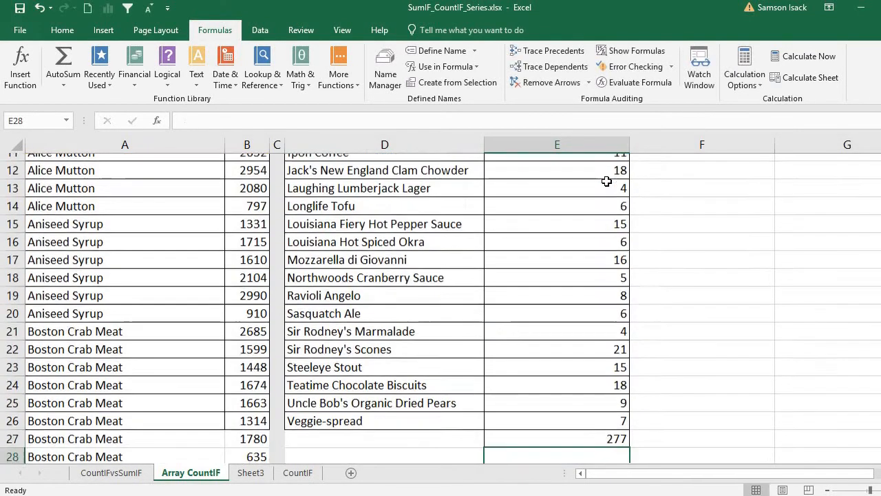
# Compare the total in E27 with the last data row in column A, allowing for the header in A1
pyautogui.click(620, 432)
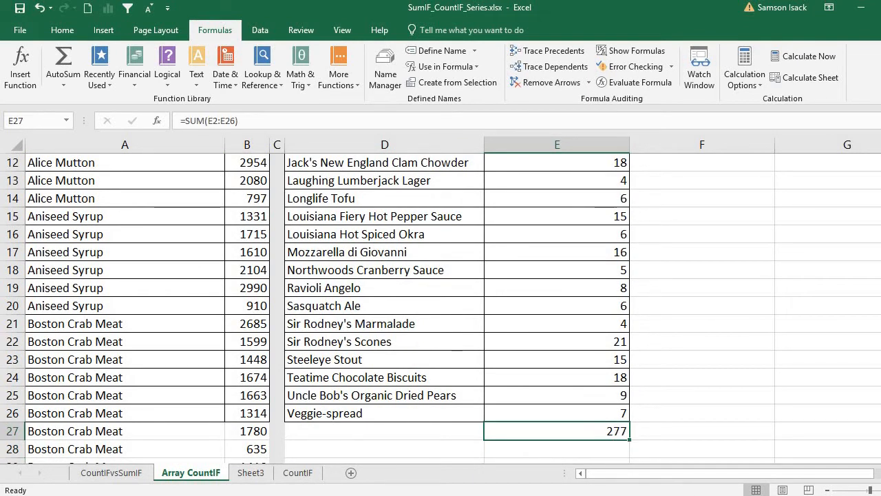
pyautogui.moveTo(880, 169); pyautogui.dragTo(880, 427)
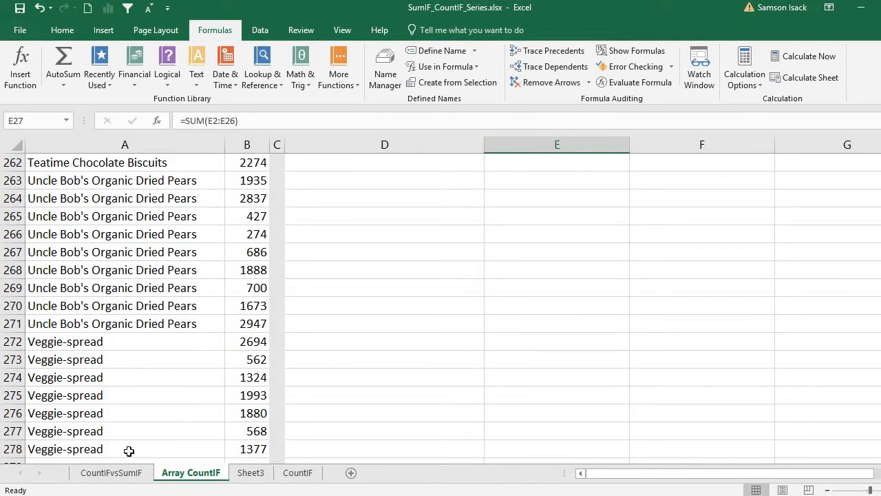
pyautogui.moveTo(880, 427); pyautogui.dragTo(880, 164)
pyautogui.click(57, 164)
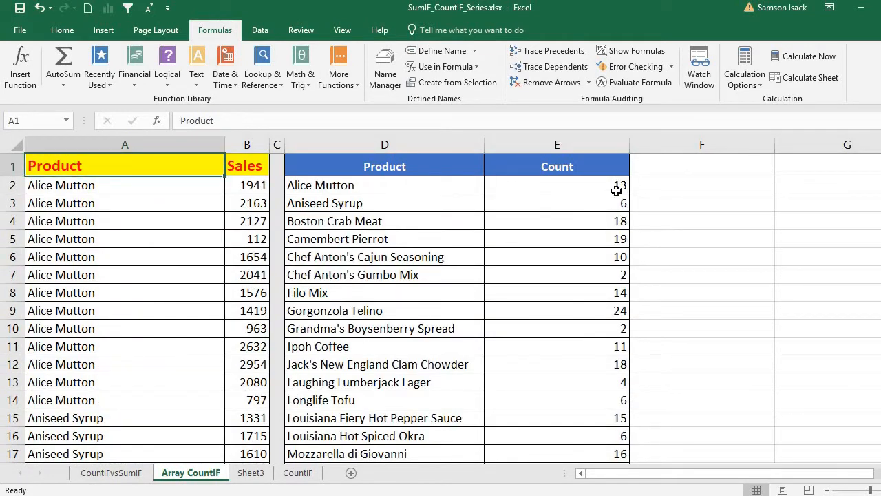
# Autofit the Count column E, and widen it slightly beyond its header text
pyautogui.doubleClick(631, 148)
pyautogui.click(516, 180)
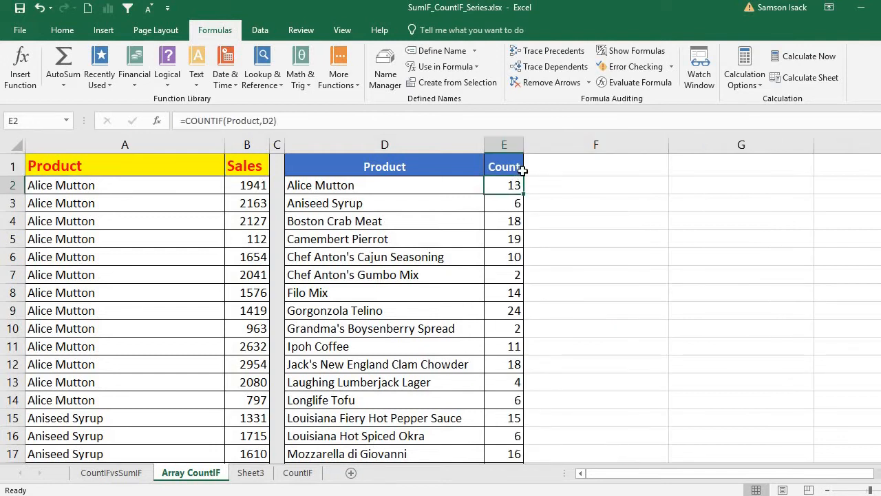
pyautogui.moveTo(525, 146); pyautogui.dragTo(540, 147)
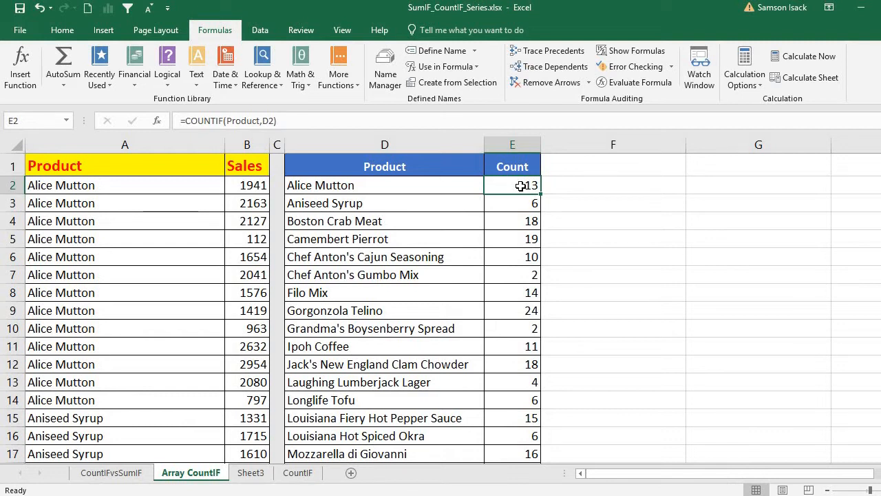
# Enter the header Array Count in F1, beside the Count header
pyautogui.click(574, 183)
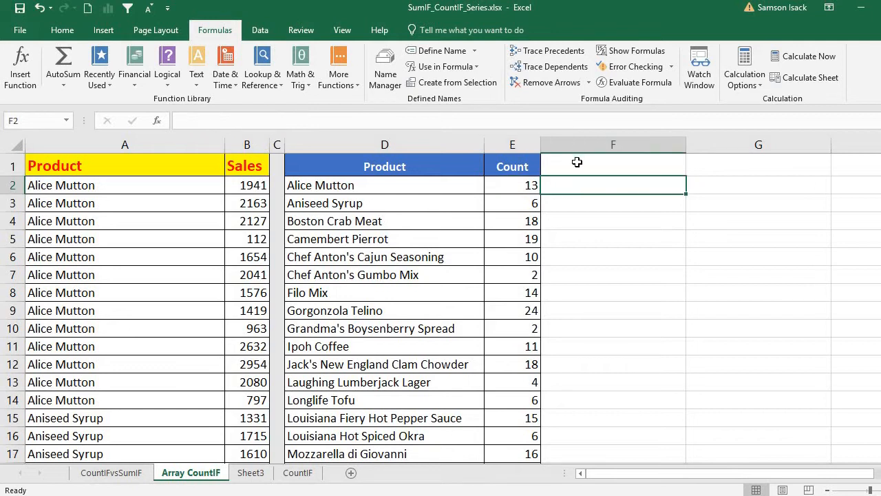
pyautogui.click(577, 162)
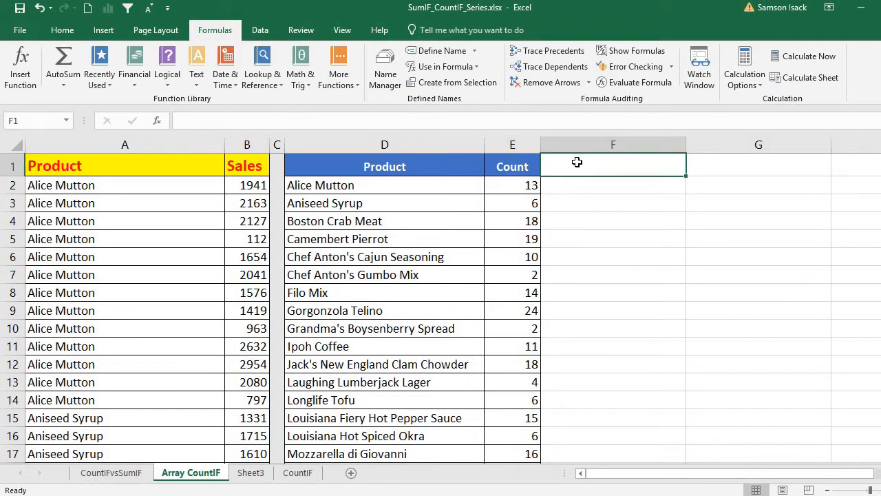
pyautogui.write('Arra')
pyautogui.write('y')
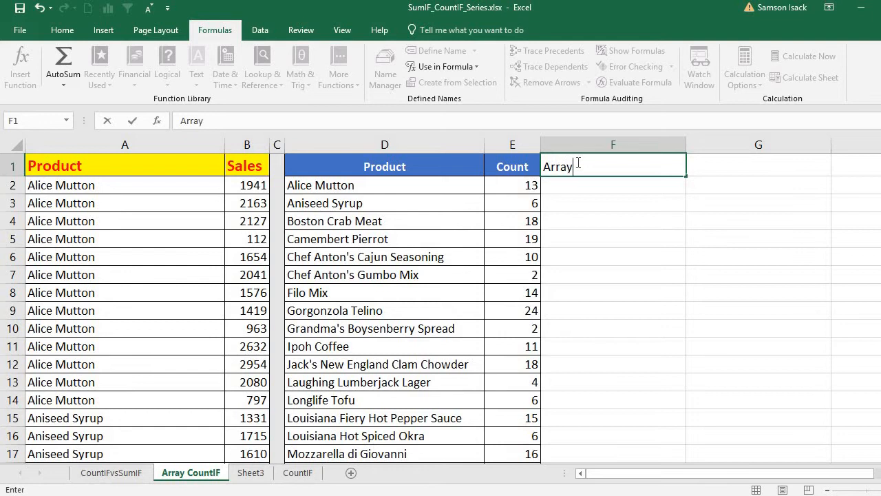
pyautogui.write(' Couny')
pyautogui.press('BackSpace')
pyautogui.click(581, 235)
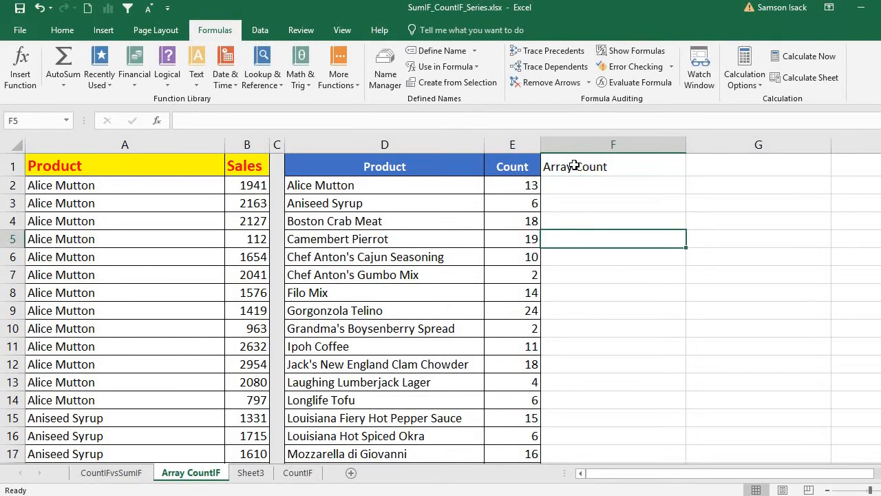
# Format the Array Count header in F1 with white text and a standard blue fill
pyautogui.click(574, 165)
pyautogui.click(61, 29)
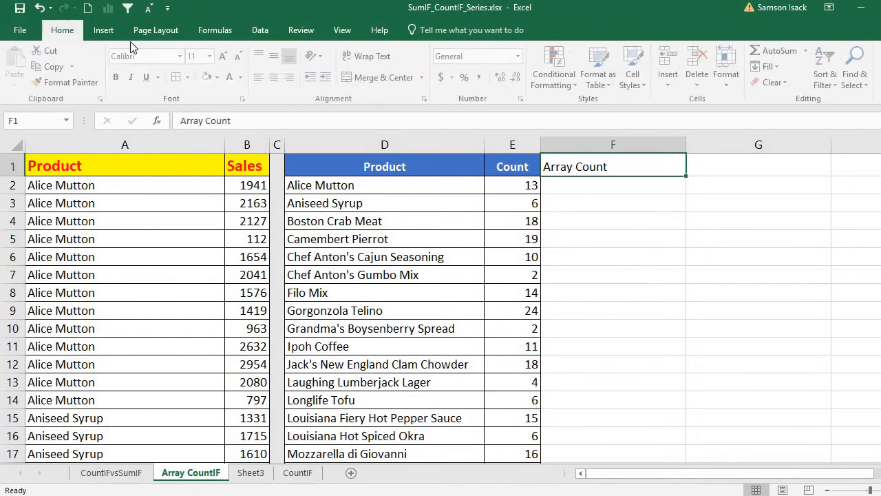
pyautogui.click(227, 82)
pyautogui.click(221, 78)
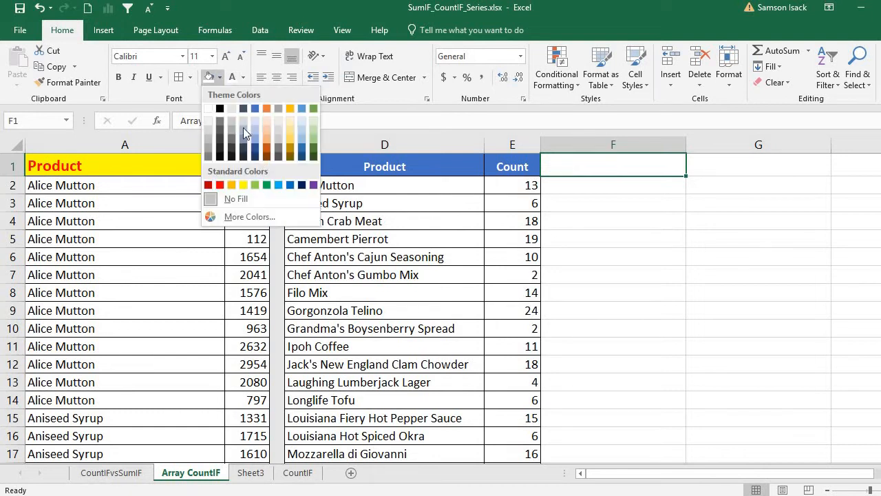
pyautogui.click(294, 184)
pyautogui.click(665, 217)
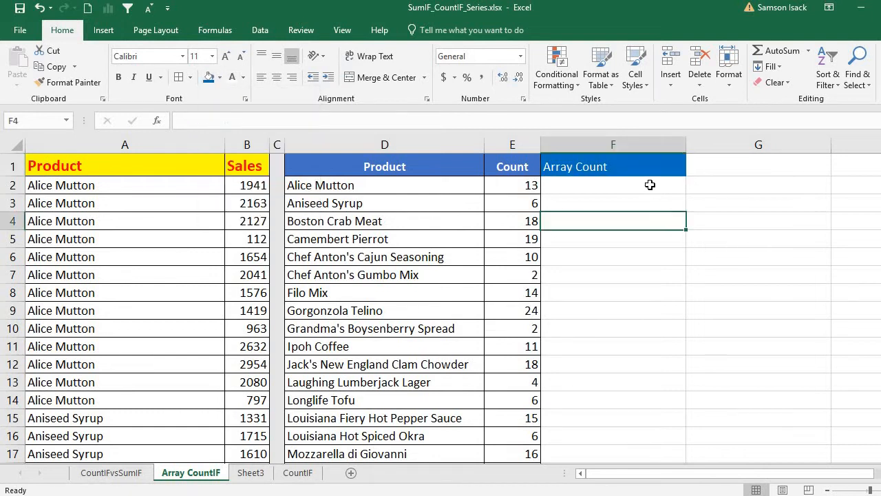
pyautogui.click(667, 181)
pyautogui.click(672, 172)
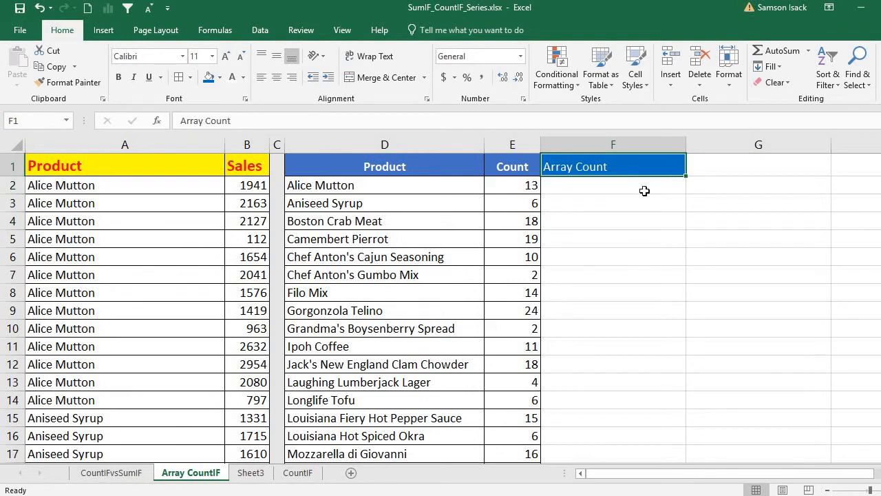
pyautogui.click(644, 188)
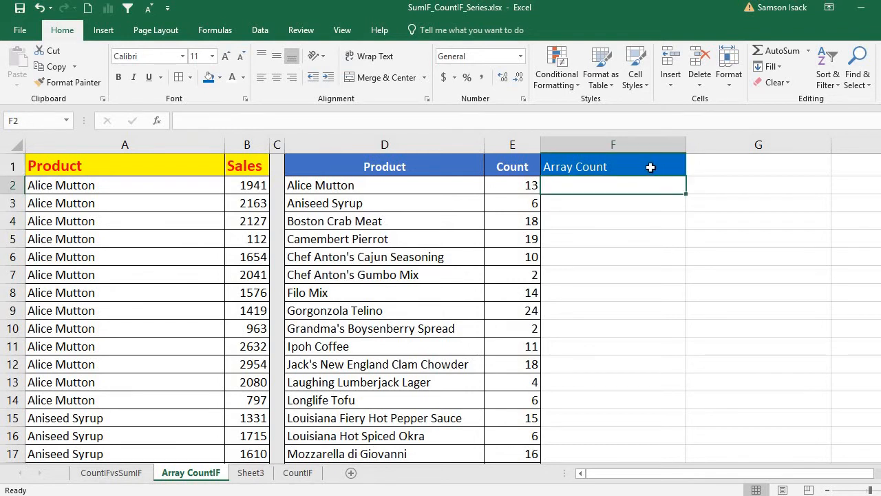
pyautogui.write('=')
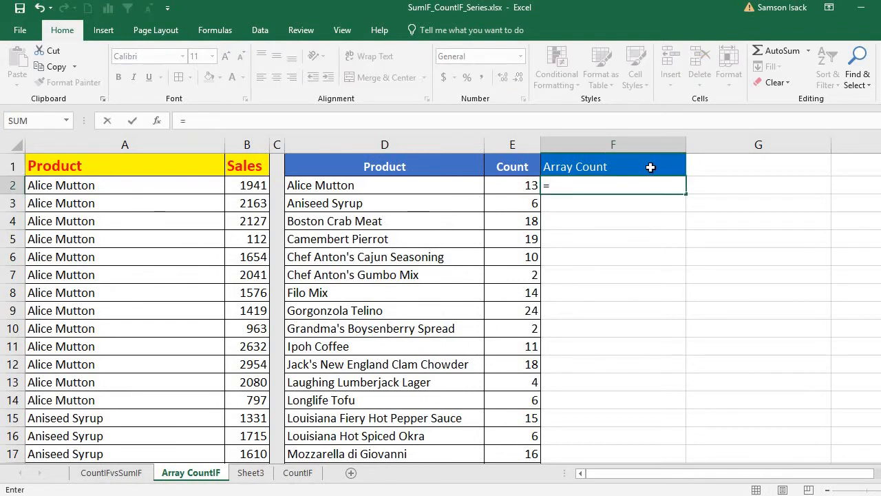
pyautogui.write('Count')
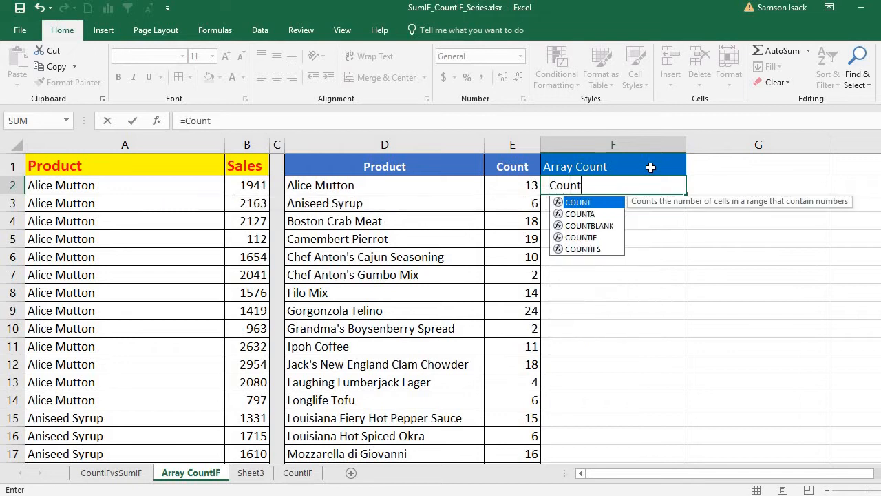
pyautogui.write('IF(')
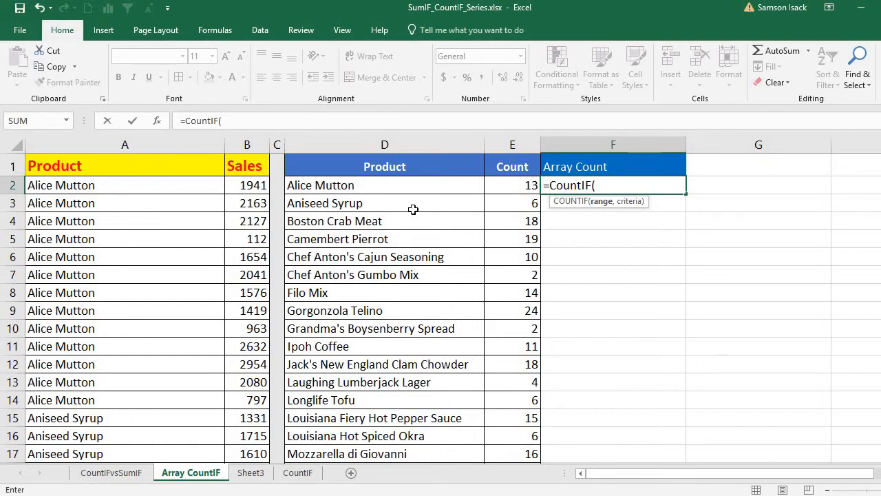
pyautogui.write('PR')
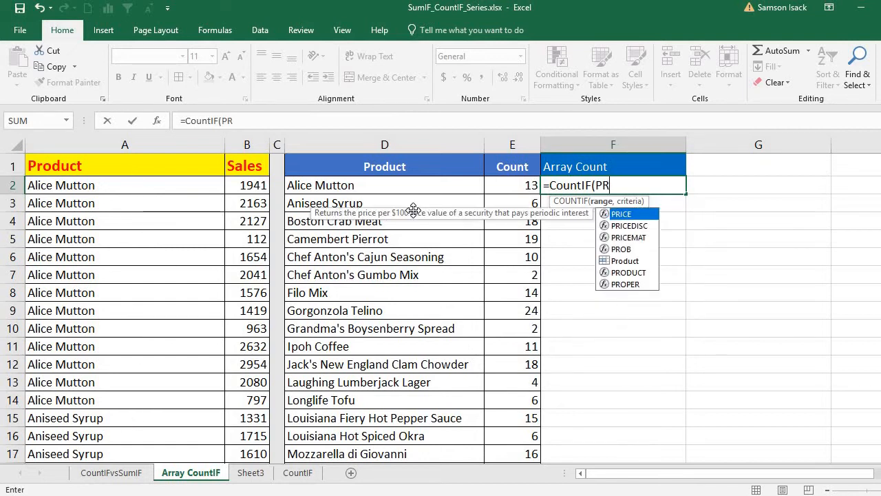
pyautogui.write('oduct')
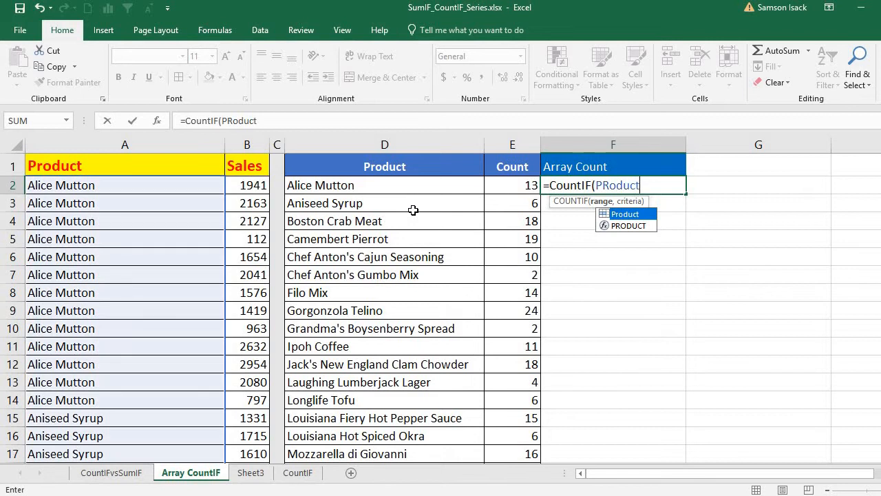
pyautogui.press('Tab')
pyautogui.write(',')
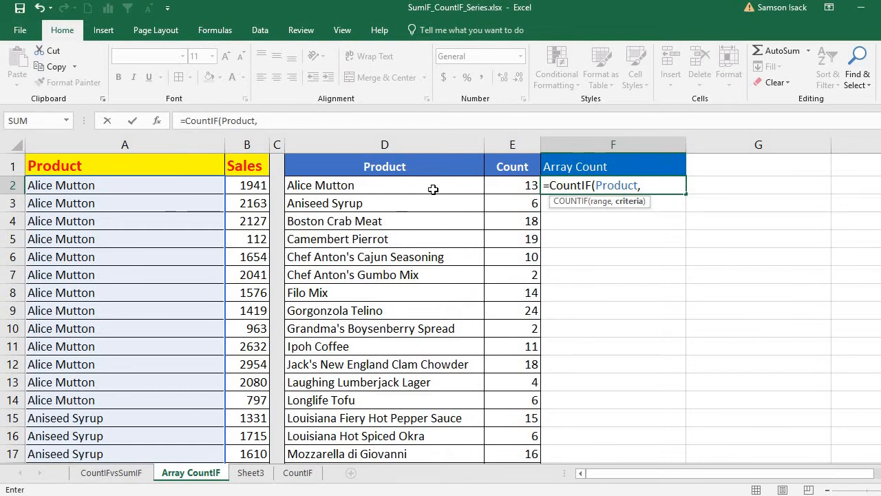
pyautogui.moveTo(431, 184); pyautogui.dragTo(421, 411)
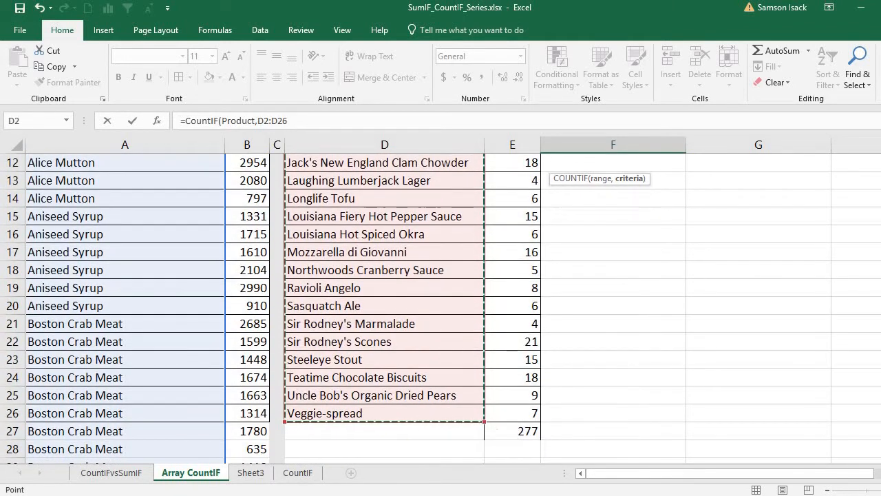
pyautogui.scroll(4, 571, 214)
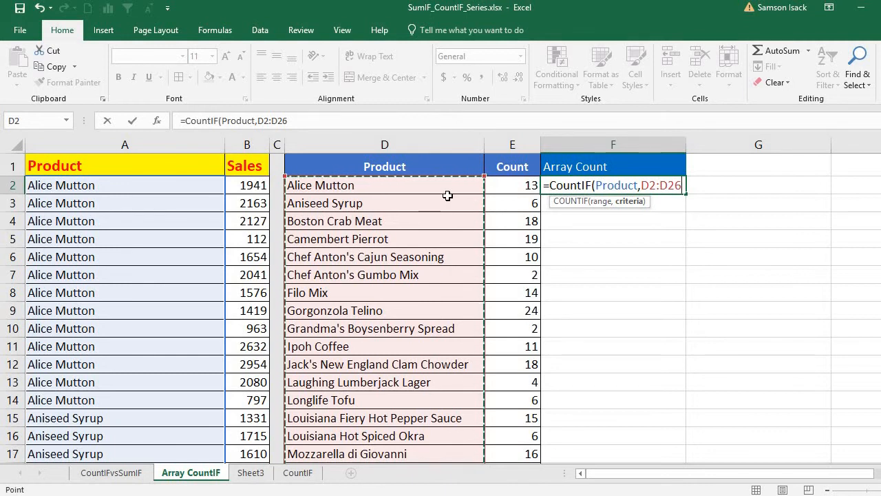
pyautogui.write(')')
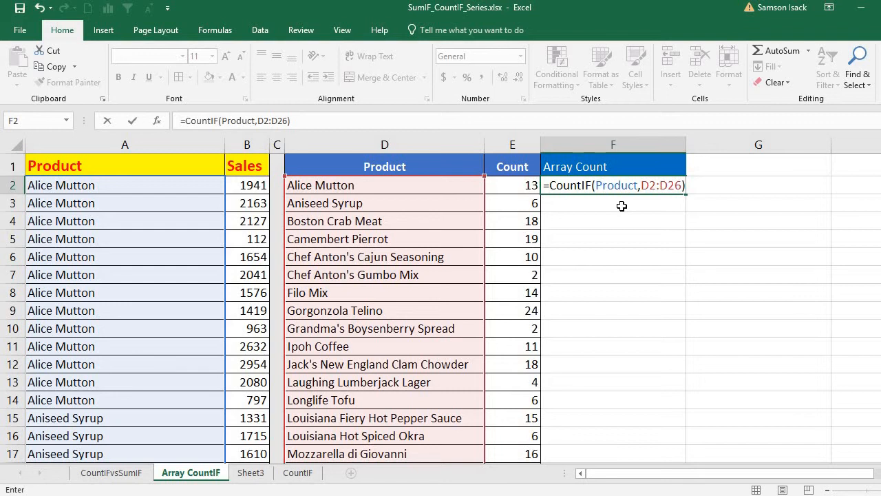
pyautogui.moveTo(687, 185); pyautogui.dragTo(544, 184)
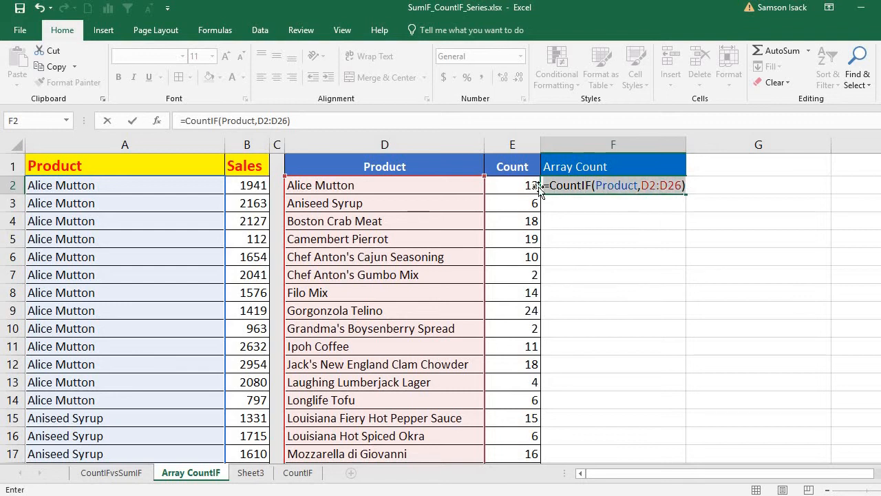
pyautogui.press('BackSpace')
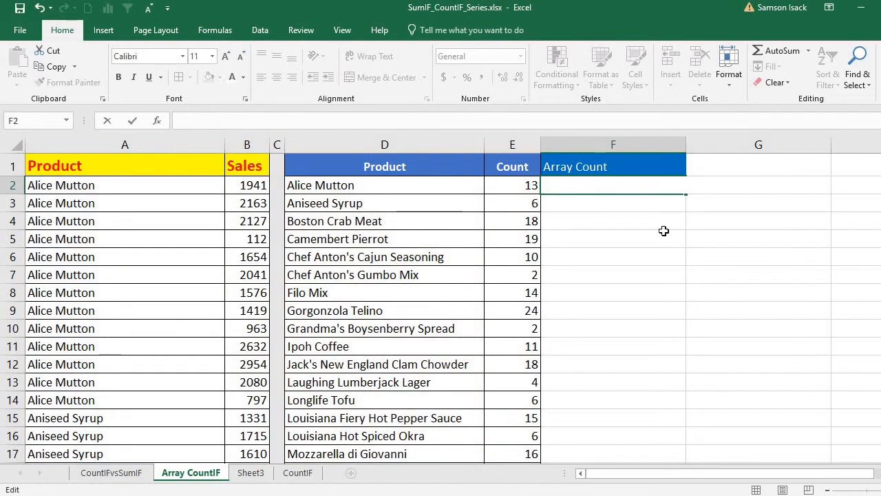
pyautogui.click(661, 255)
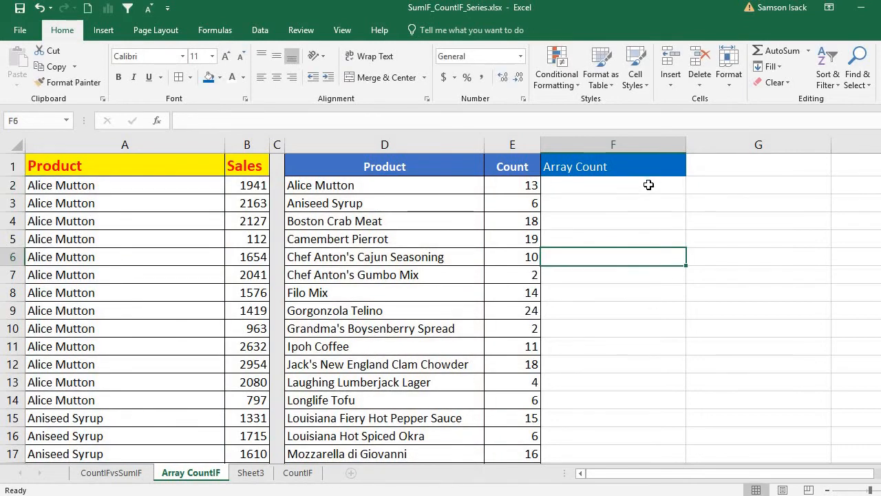
# Enter =COUNTIF(Product,D2:D26) as a single array formula across F2:F26 in the Array Count column
pyautogui.moveTo(649, 183); pyautogui.dragTo(647, 413)
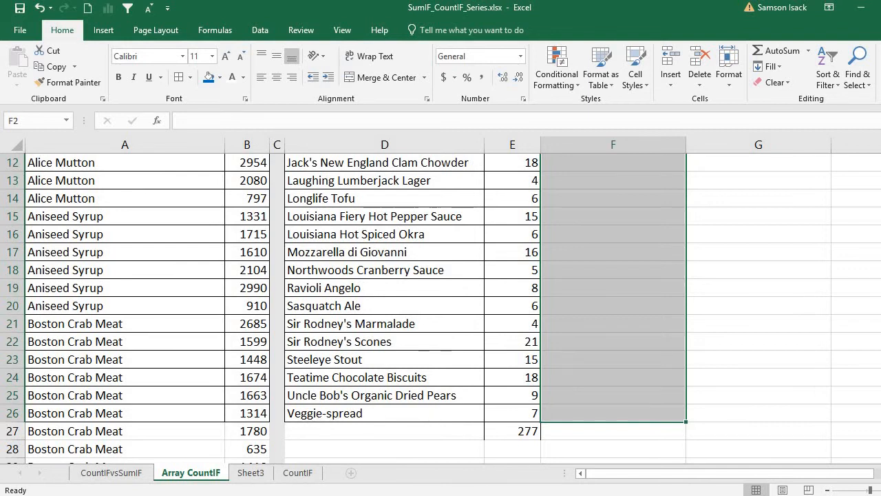
pyautogui.scroll(4, 721, 192)
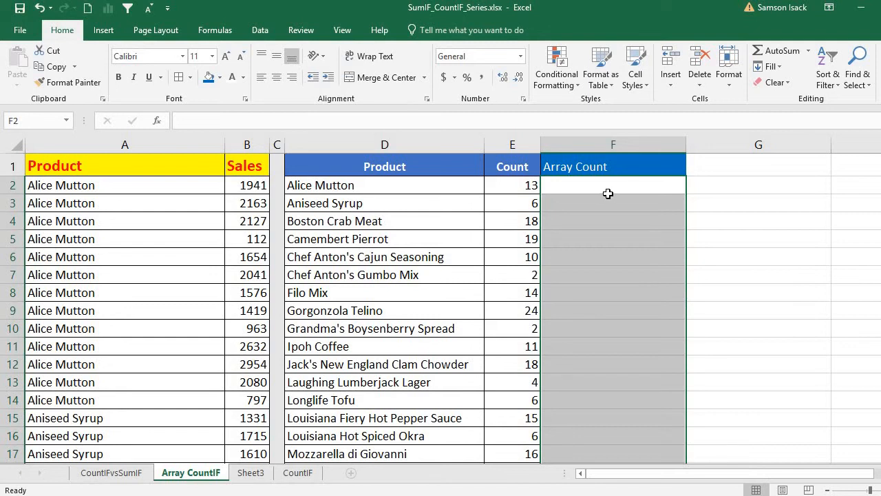
pyautogui.press('F2')
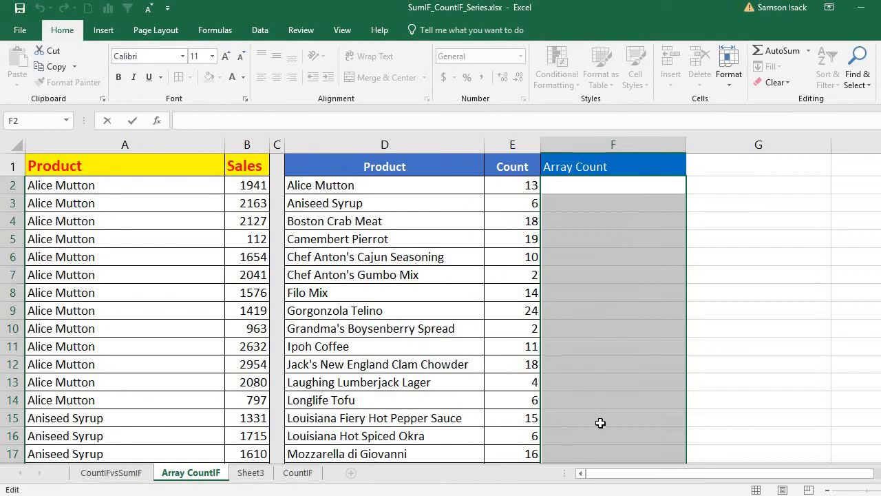
pyautogui.write('=C')
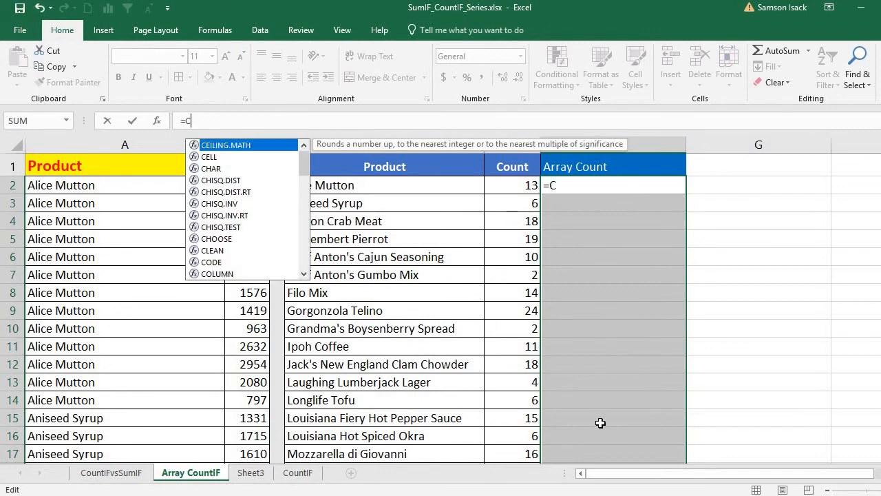
pyautogui.write('ount')
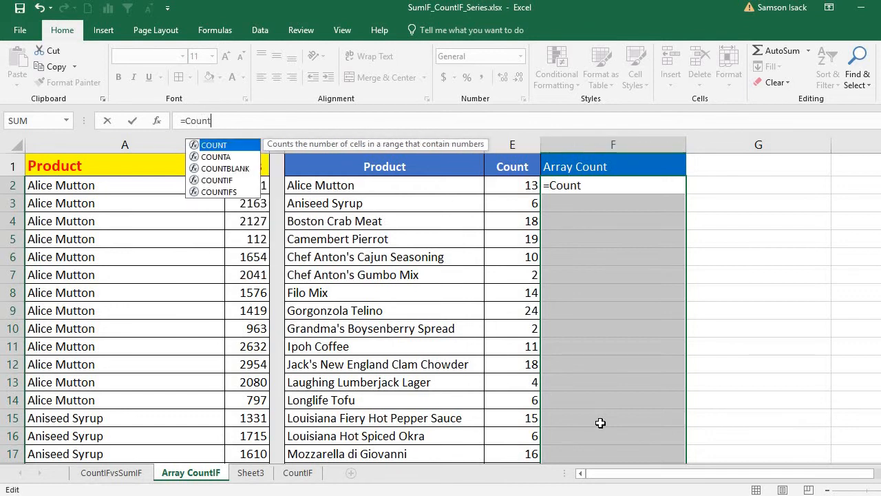
pyautogui.write('IF')
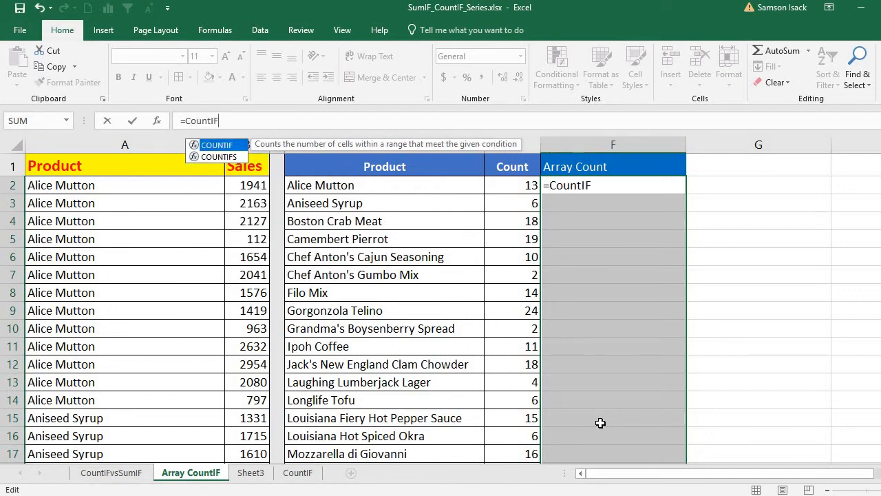
pyautogui.write('(')
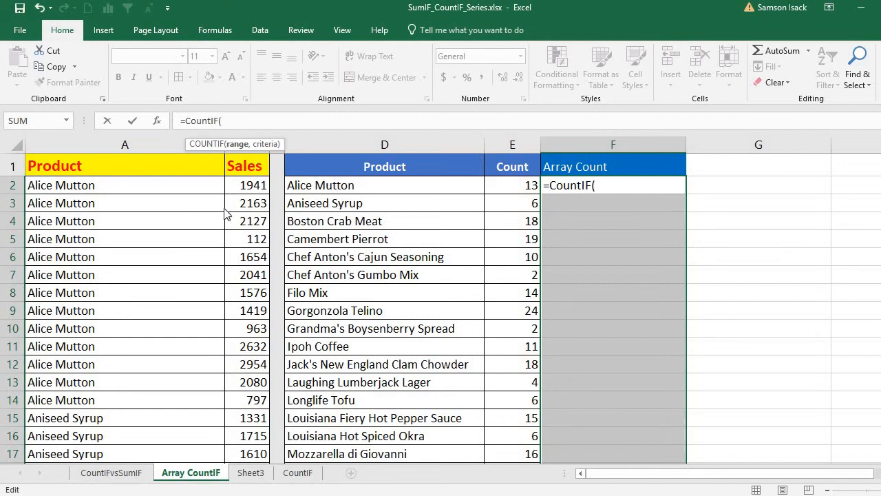
pyautogui.write('Produ')
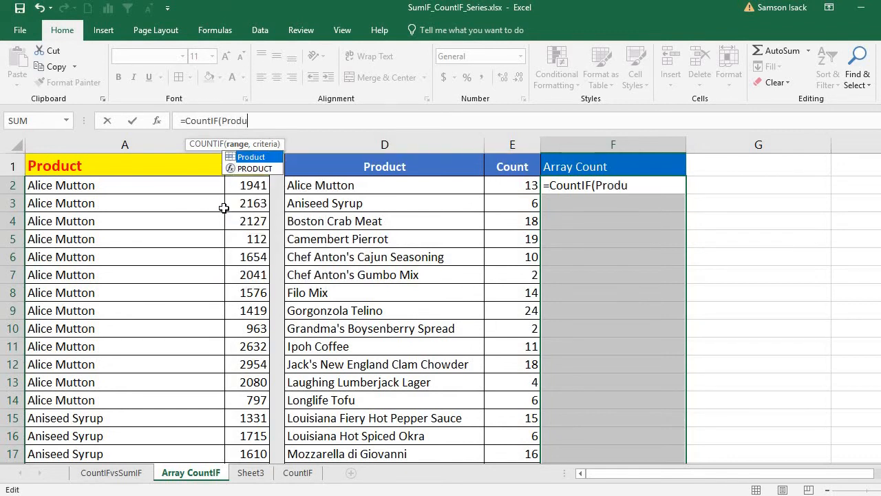
pyautogui.write('ct,')
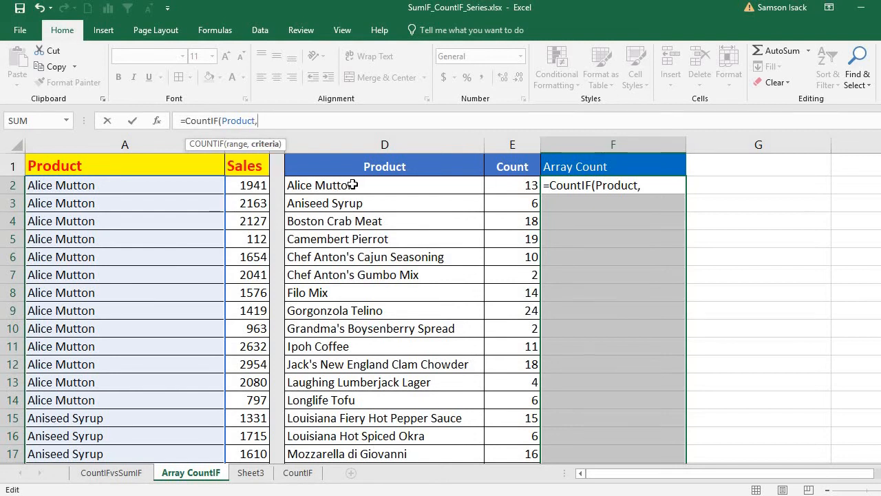
pyautogui.moveTo(349, 181); pyautogui.dragTo(468, 413)
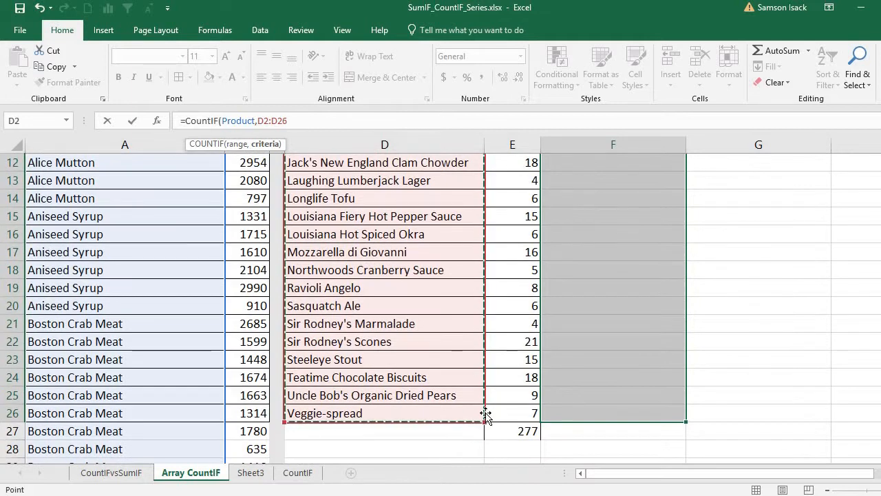
pyautogui.write(')')
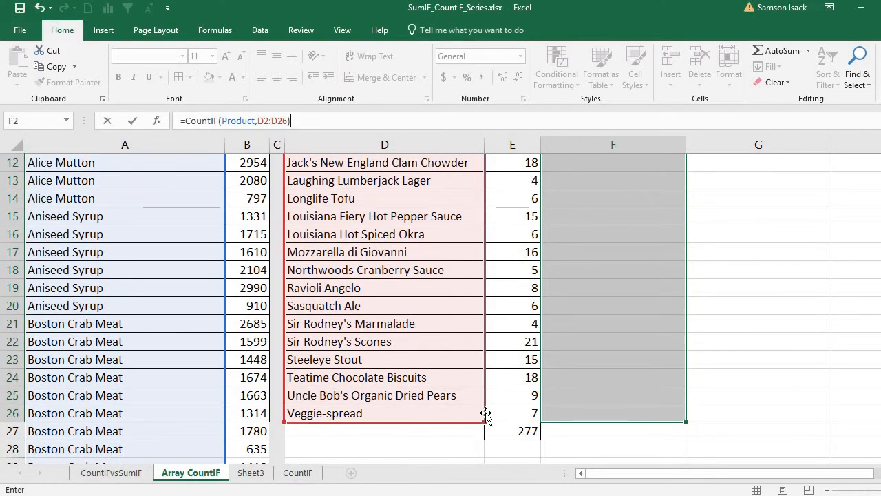
pyautogui.scroll(4, 440, 307)
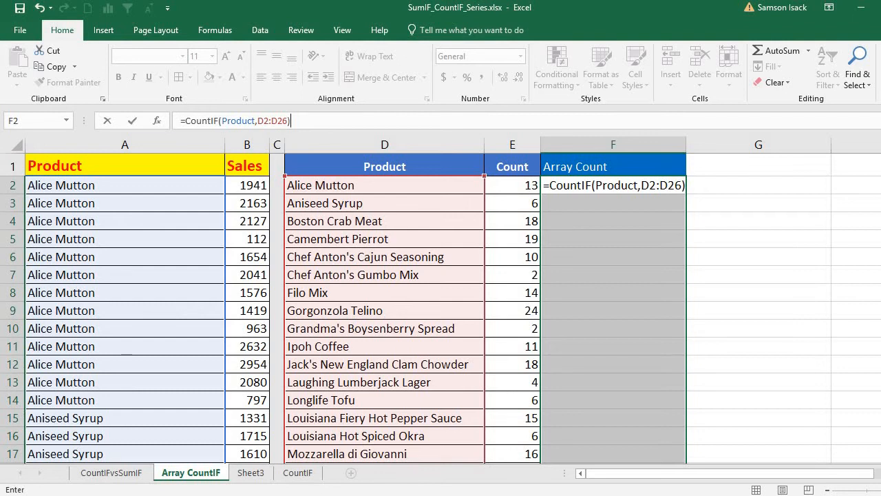
pyautogui.hotkey('ctrl', 'shift', 'Return')
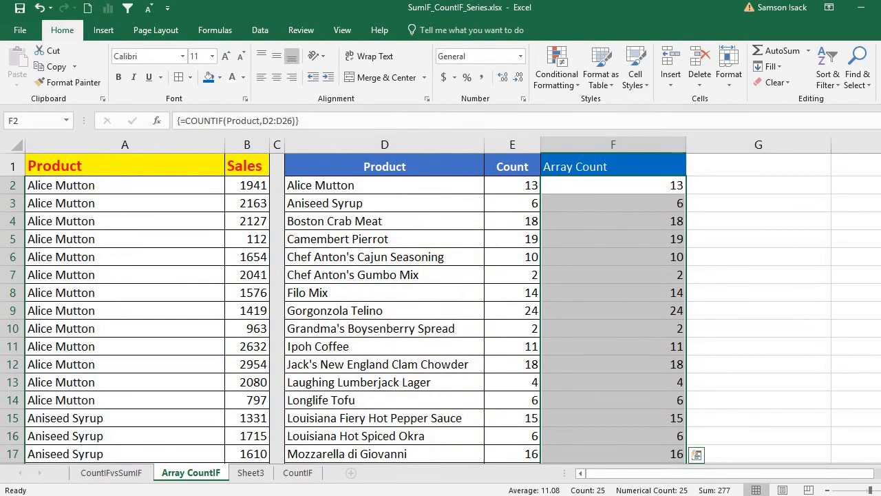
# Autofit the width of the Array Count column F
pyautogui.click(616, 206)
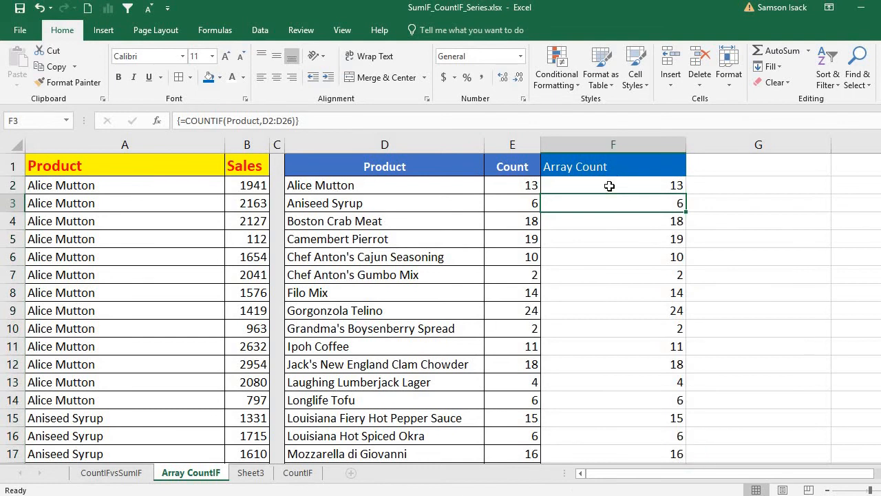
pyautogui.click(609, 188)
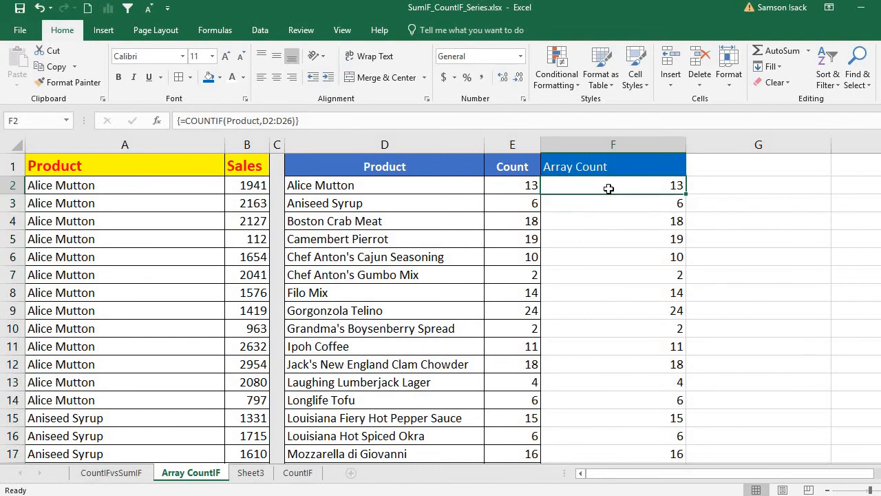
pyautogui.doubleClick(685, 145)
# Compare the array results in column F with the regular COUNTIF formula in E2
pyautogui.moveTo(594, 191); pyautogui.dragTo(564, 437)
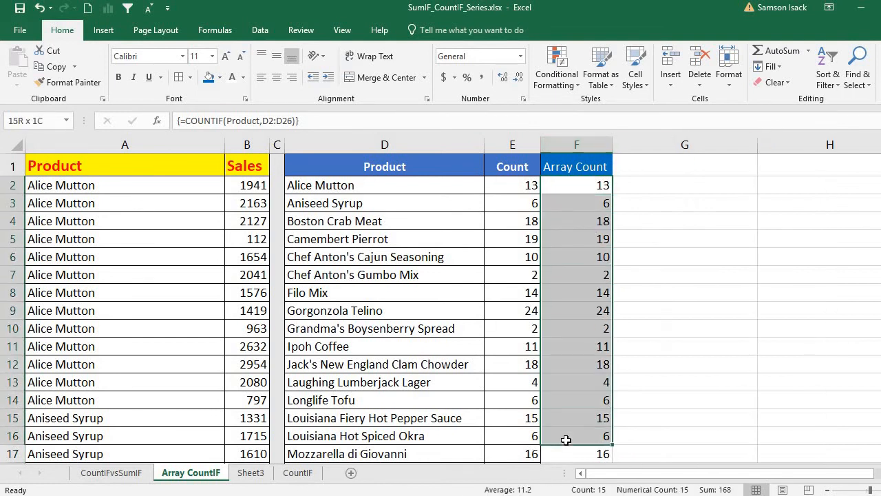
pyautogui.moveTo(880, 162)
pyautogui.mouseDown()
pyautogui.moveTo(880, 219)
pyautogui.moveTo(880, 159)
pyautogui.mouseUp()
pyautogui.click(529, 186)
pyautogui.click(569, 182)
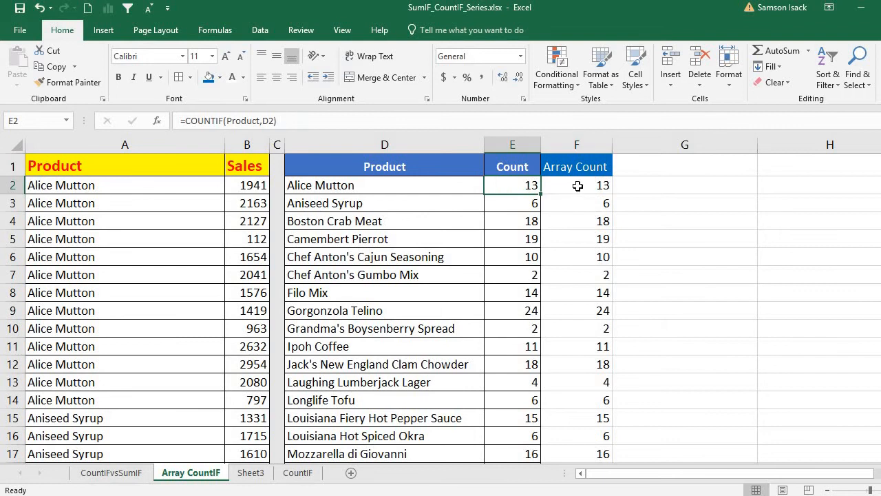
# Apply all borders to the array count cells F2:F26
pyautogui.moveTo(564, 183); pyautogui.dragTo(583, 418)
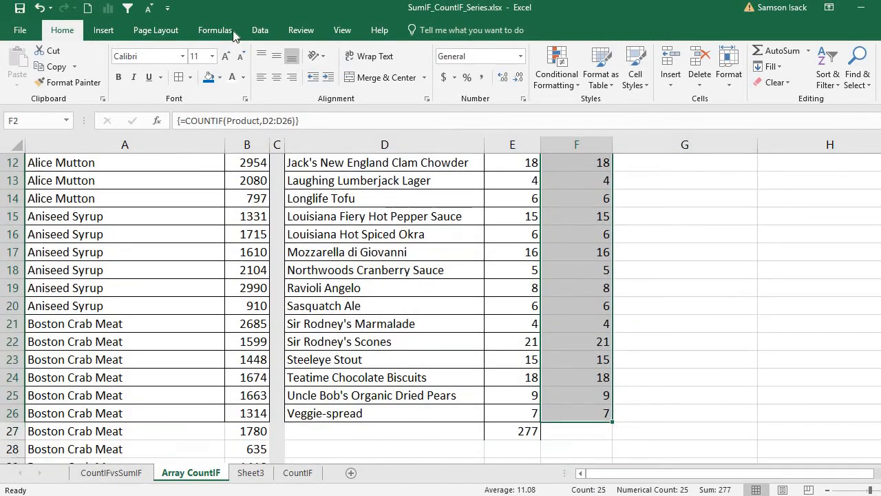
pyautogui.scroll(2, 451, 418)
pyautogui.scroll(2, 451, 418)
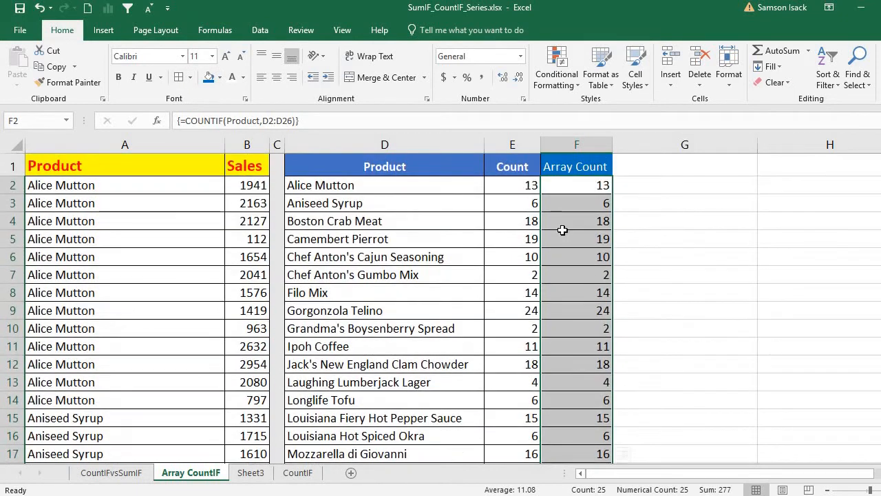
# Compare the criteria argument of the COUNTIF formulas in E2 and E3 with the array formula in F2 and F4
pyautogui.click(518, 202)
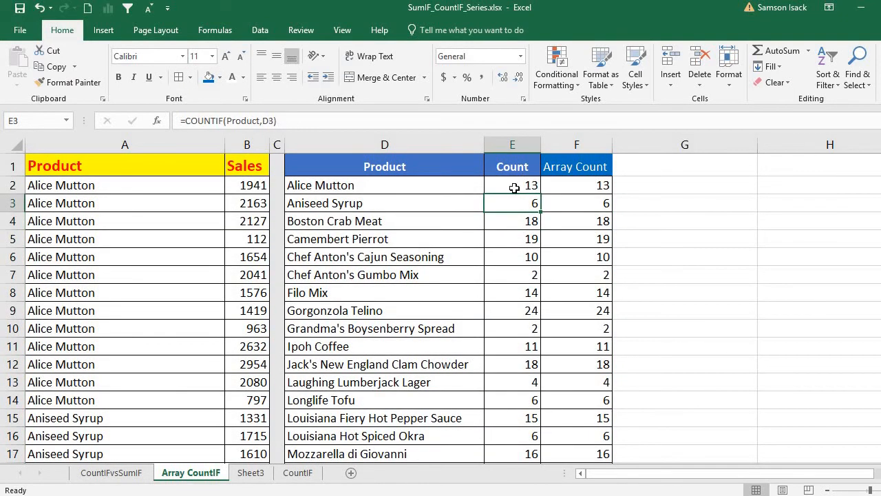
pyautogui.click(514, 184)
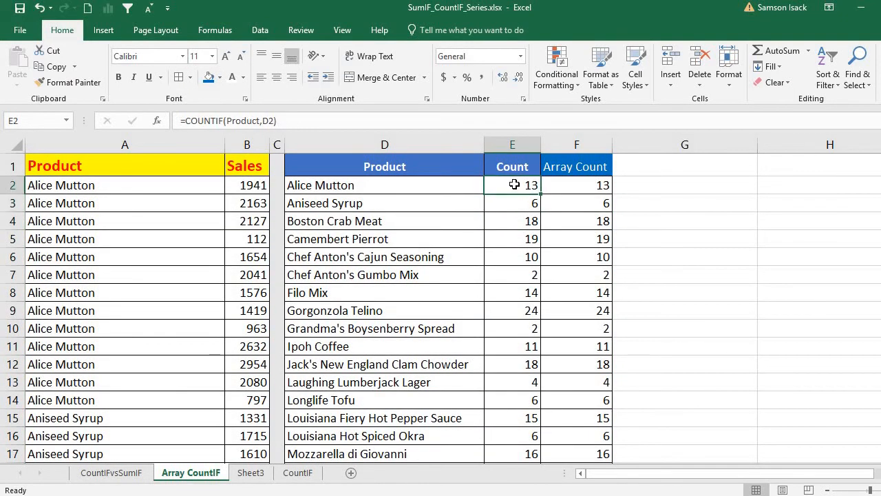
pyautogui.click(584, 187)
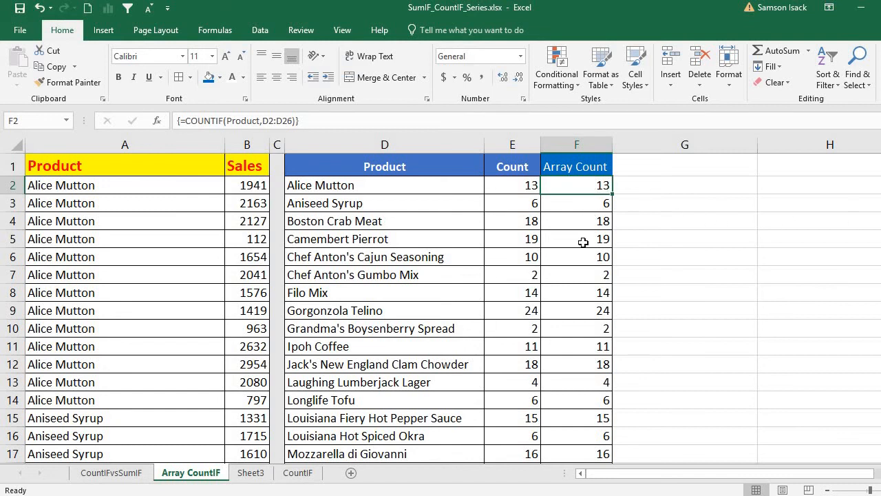
pyautogui.click(568, 220)
pyautogui.click(556, 185)
pyautogui.click(518, 185)
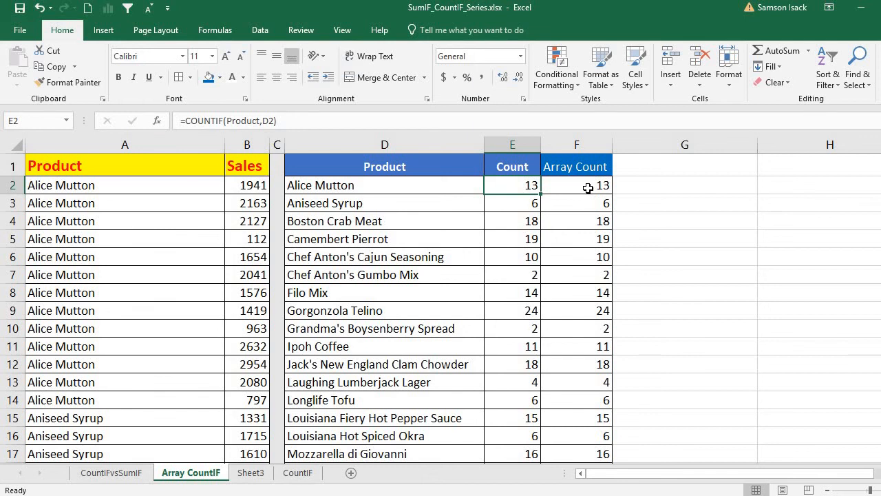
# Examine how the criteria reference changes between rows in the Count column's COUNTIF formulas, and review the Product and Count headers
pyautogui.click(523, 200)
pyautogui.click(519, 184)
pyautogui.click(510, 220)
pyautogui.click(510, 275)
pyautogui.click(510, 328)
pyautogui.click(509, 362)
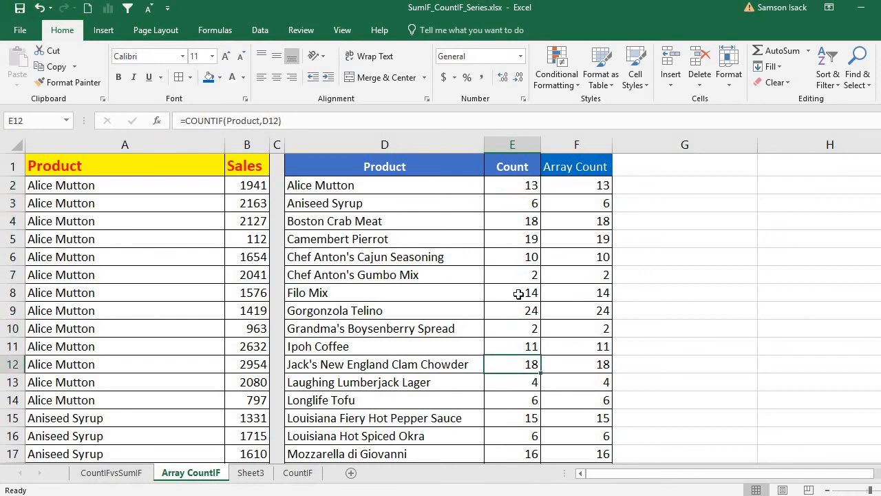
pyautogui.click(512, 292)
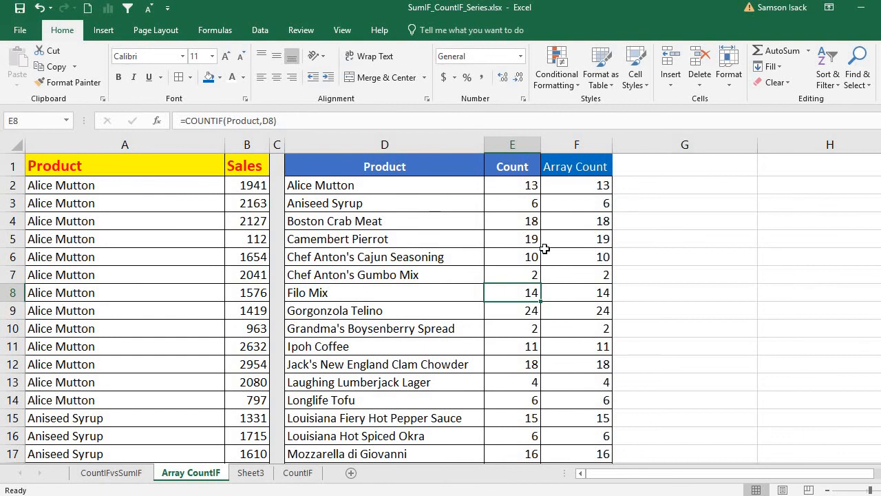
pyautogui.click(162, 165)
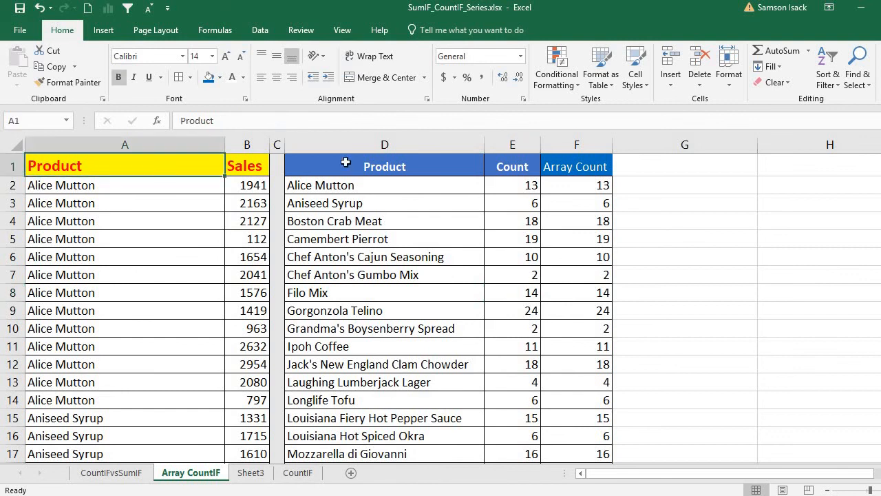
pyautogui.click(509, 167)
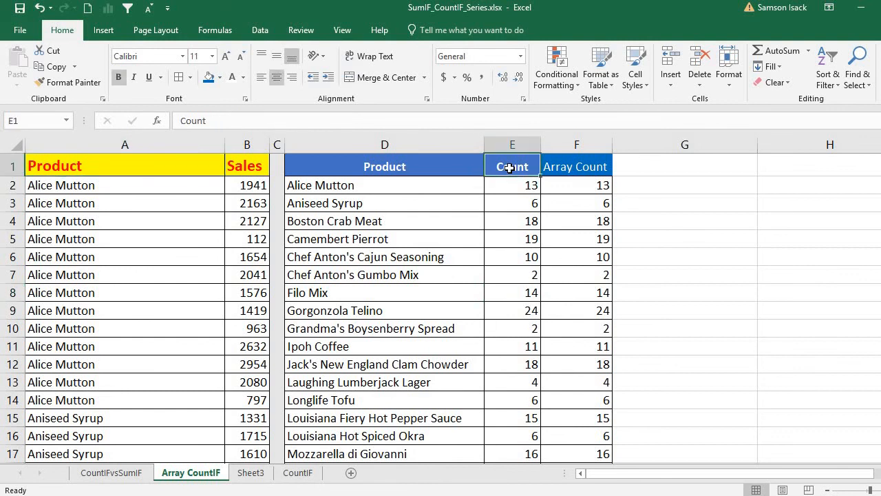